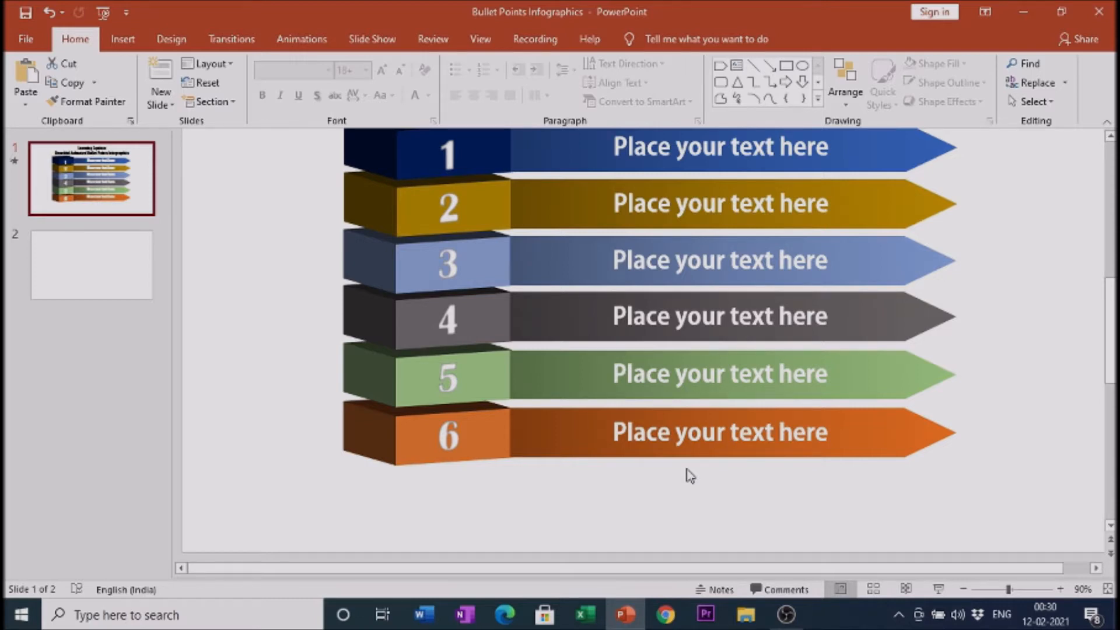
Draw a rectangle about 2.39 cm high and 3.1 cm wide on the blank slide 2
{"action": "left_click", "coordinate": [72, 274]}
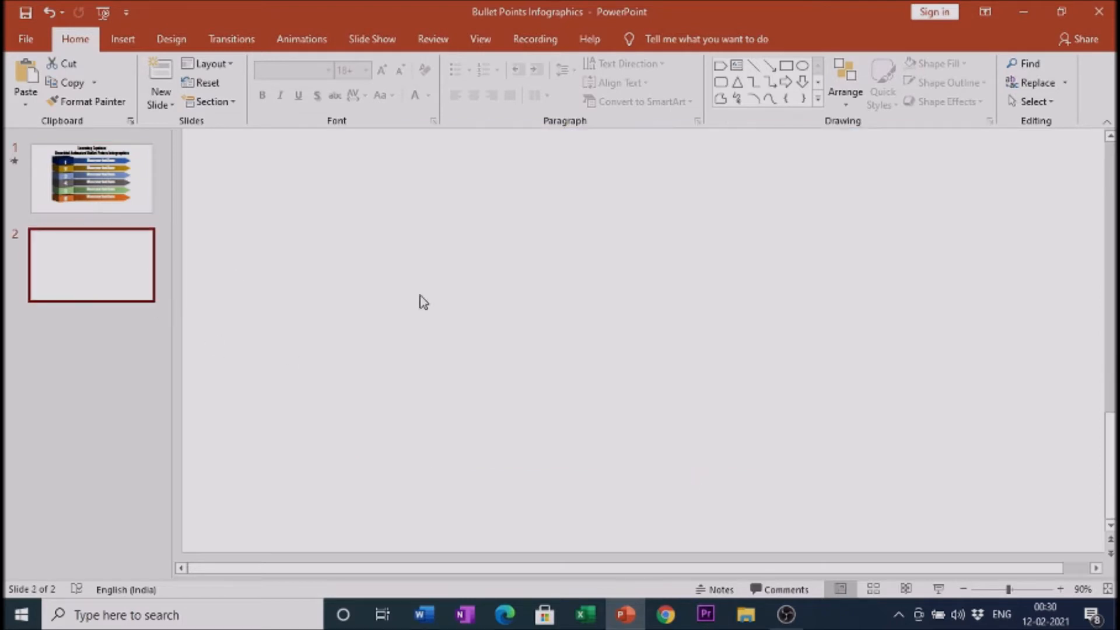
{"action": "left_click", "coordinate": [787, 65]}
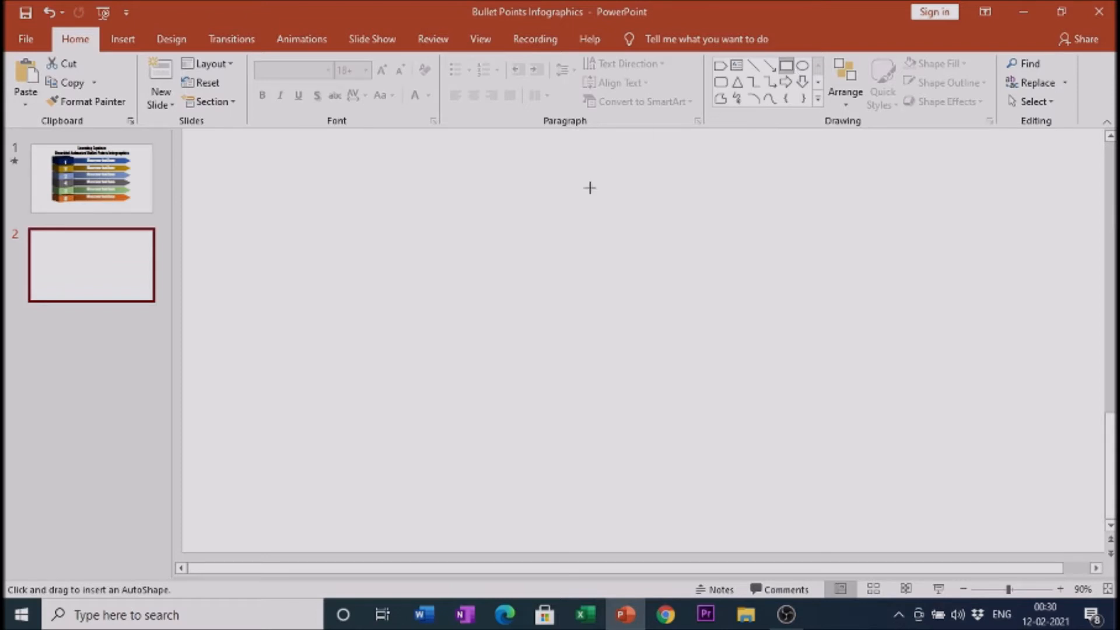
{"action": "mouse_move", "coordinate": [321, 365]}
{"action": "left_mouse_down"}
{"action": "mouse_move", "coordinate": [340, 420]}
{"action": "mouse_move", "coordinate": [414, 419]}
{"action": "mouse_move", "coordinate": [407, 433]}
{"action": "left_mouse_up"}
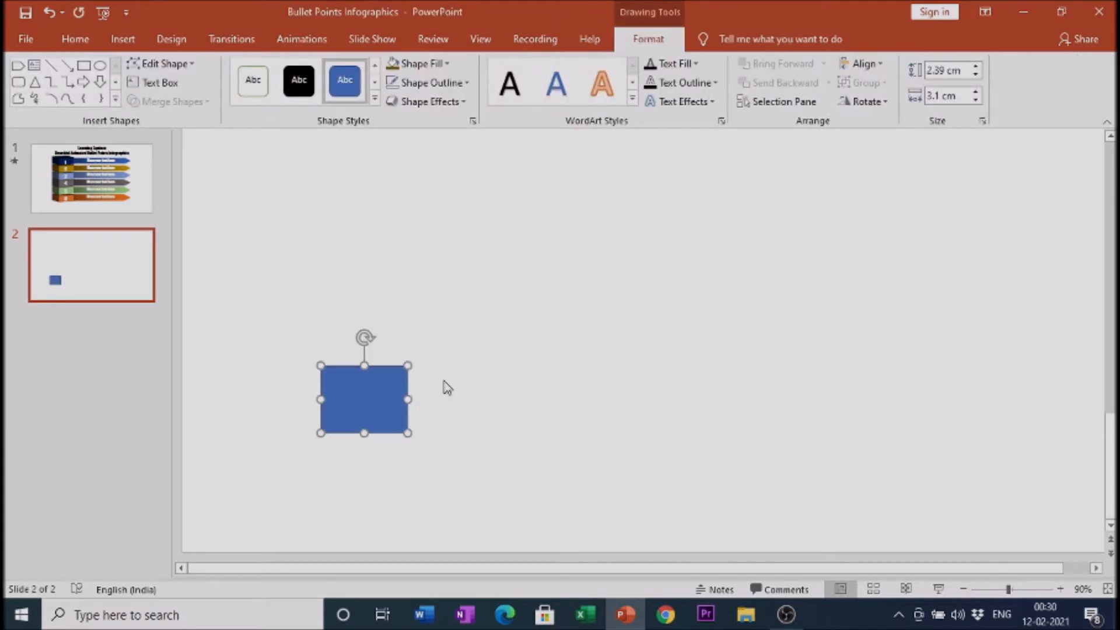
Apply the parallel 3-D rotation preset with X 306.5°, Y 301.3° and Z 57.6° to the rectangle
{"action": "right_click", "coordinate": [390, 393]}
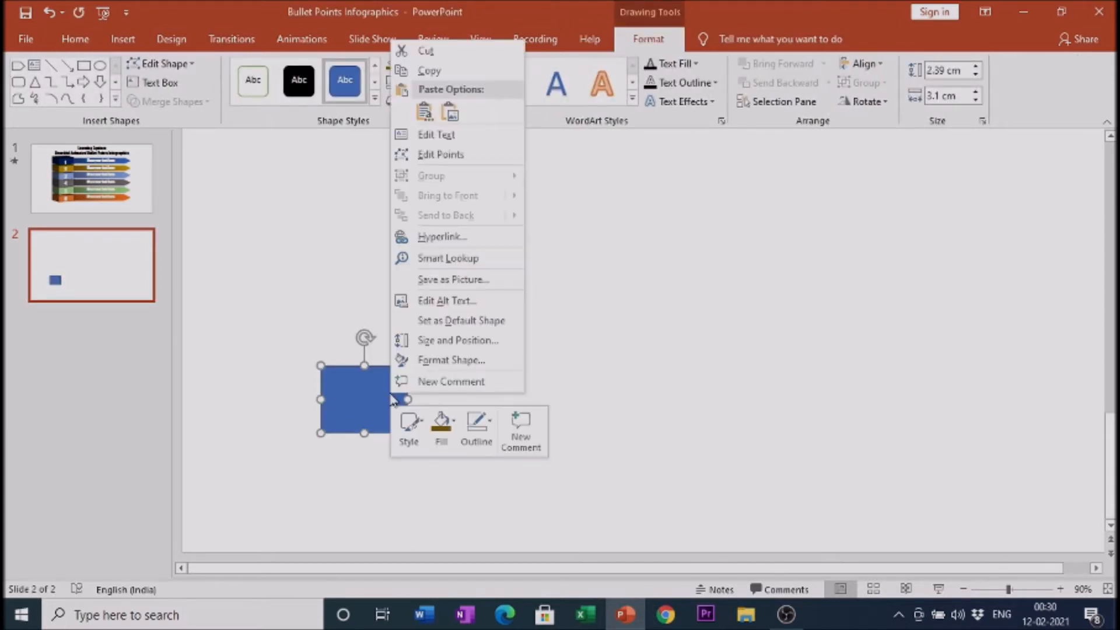
{"action": "left_click", "coordinate": [441, 358]}
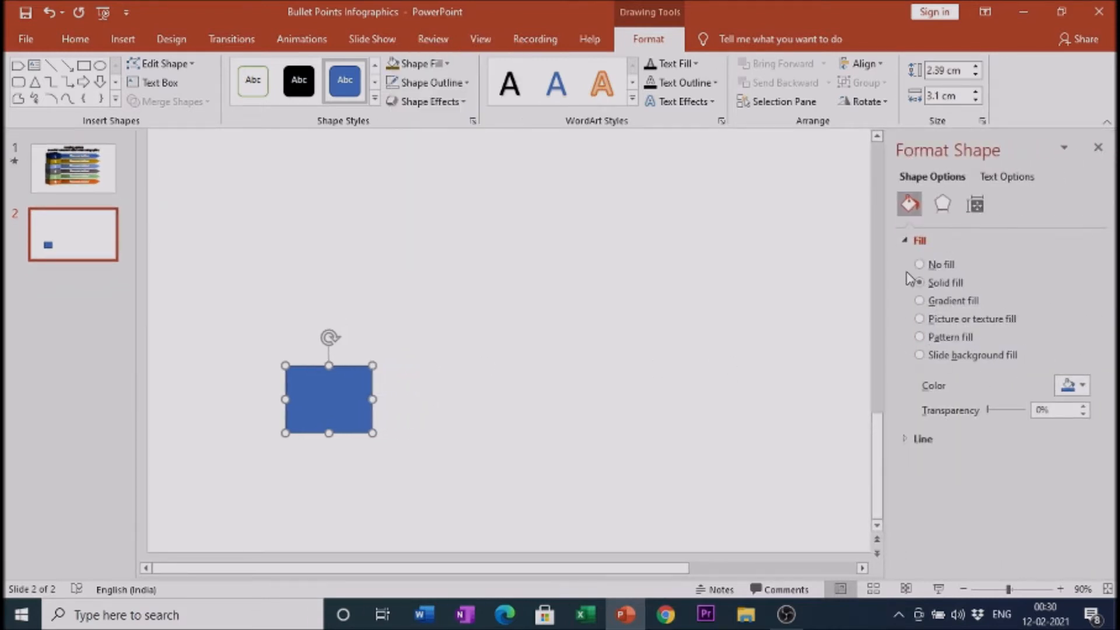
{"action": "left_click", "coordinate": [942, 205]}
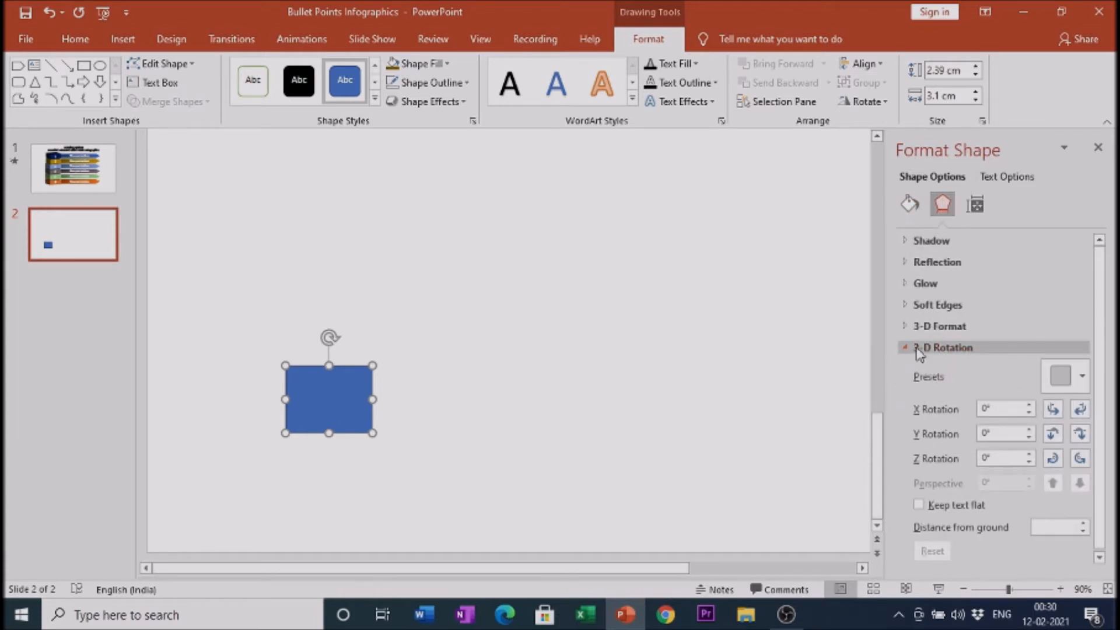
{"action": "left_click", "coordinate": [1082, 379]}
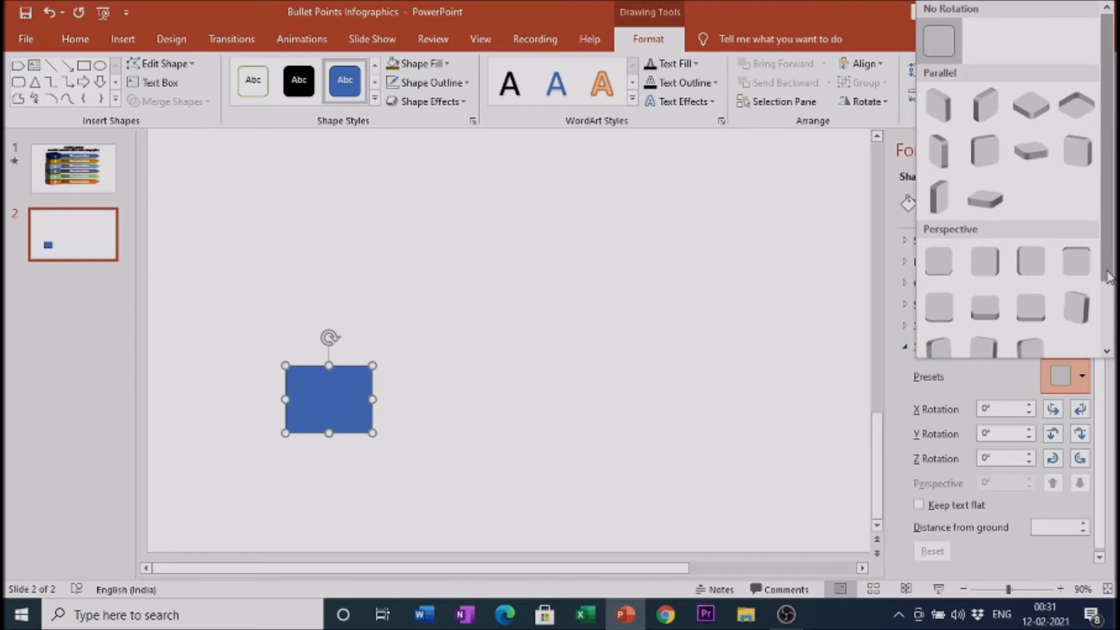
{"action": "left_click", "coordinate": [1035, 155]}
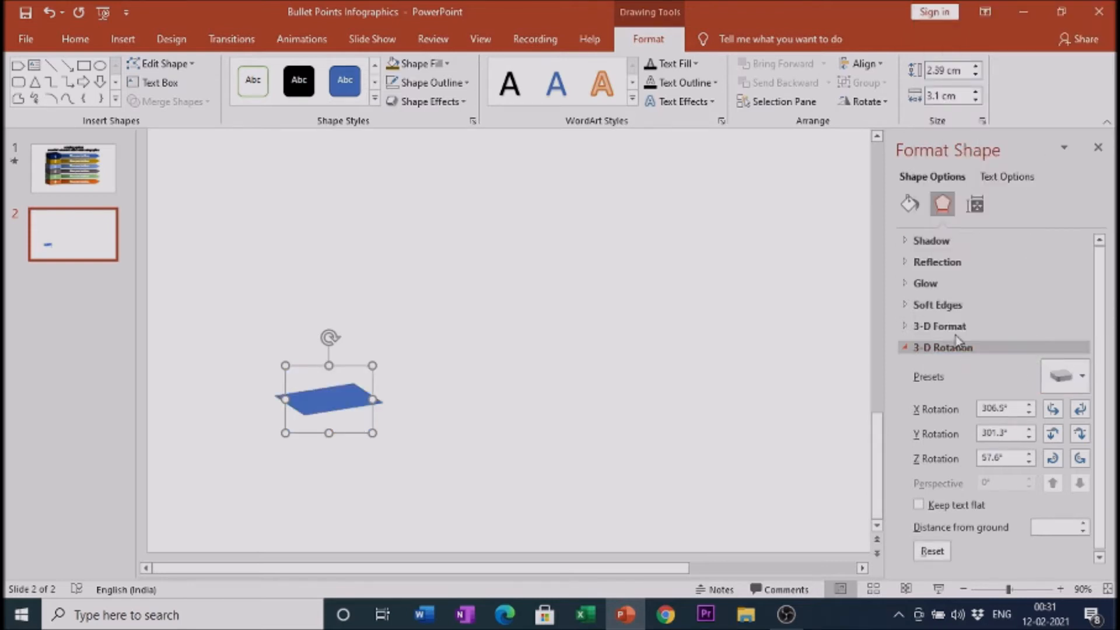
Give the rotated rectangle a 3-D depth of 50 pt to make it a box
{"action": "left_click", "coordinate": [904, 327]}
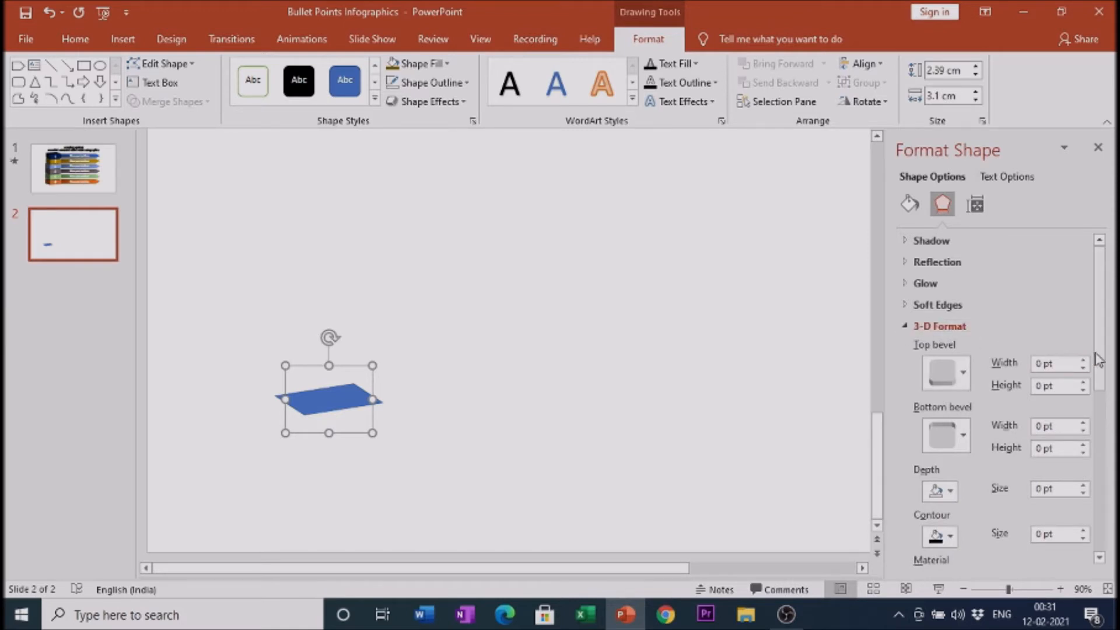
{"action": "left_click_drag", "start_coordinate": [1101, 357], "coordinate": [1105, 424]}
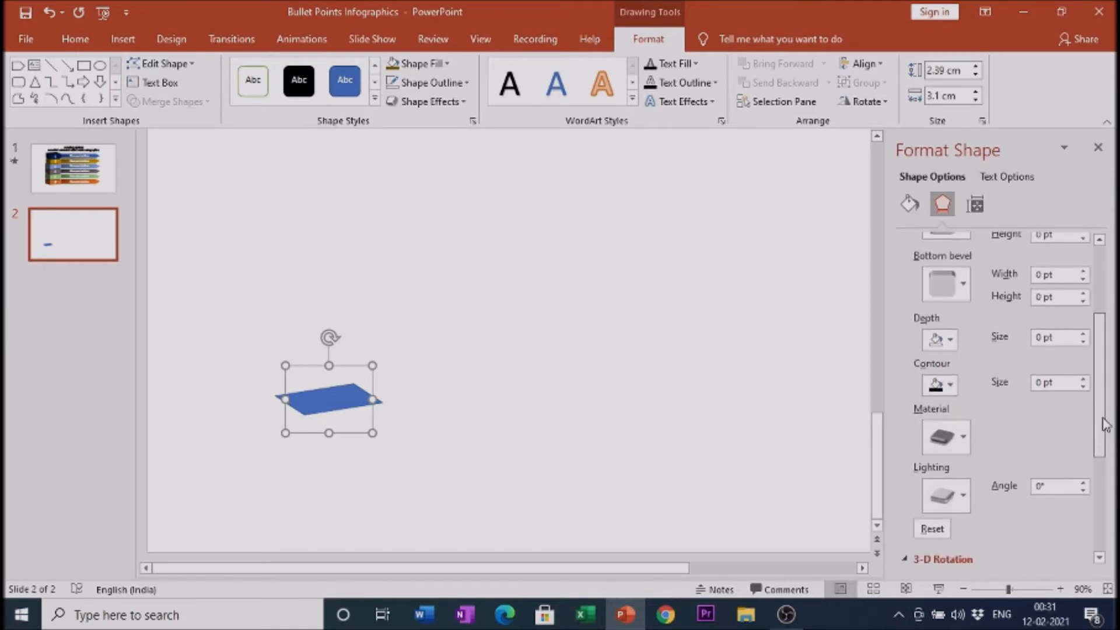
{"action": "double_click", "coordinate": [1039, 337]}
{"action": "type", "text": "50"}
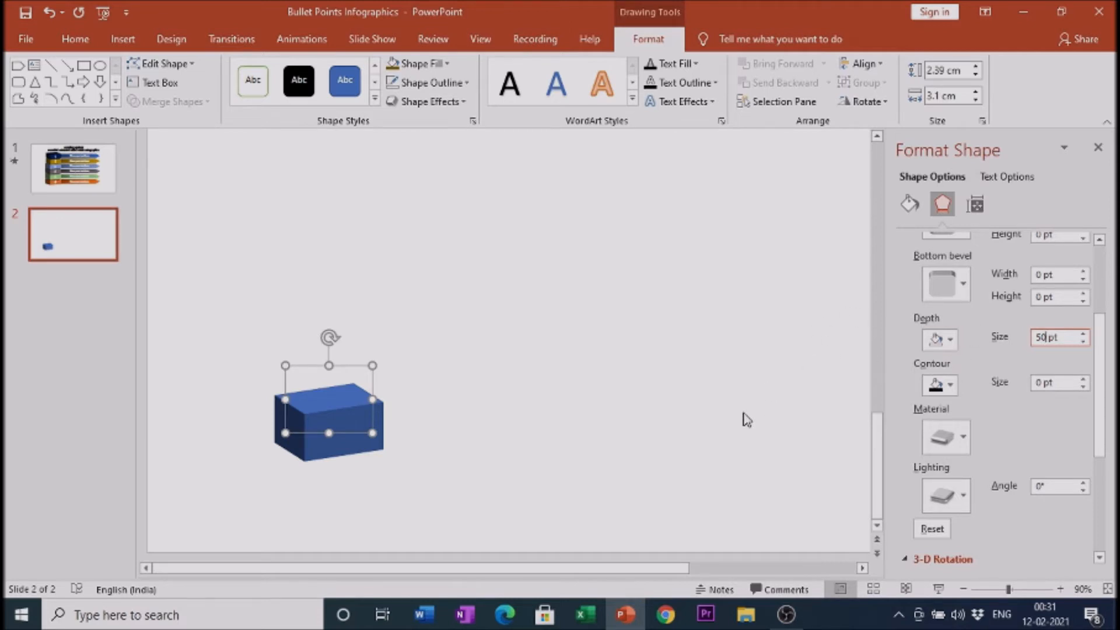
{"action": "left_click", "coordinate": [397, 424]}
Remove the box's outline and fill it with the standard dark blue color
{"action": "left_click", "coordinate": [352, 427]}
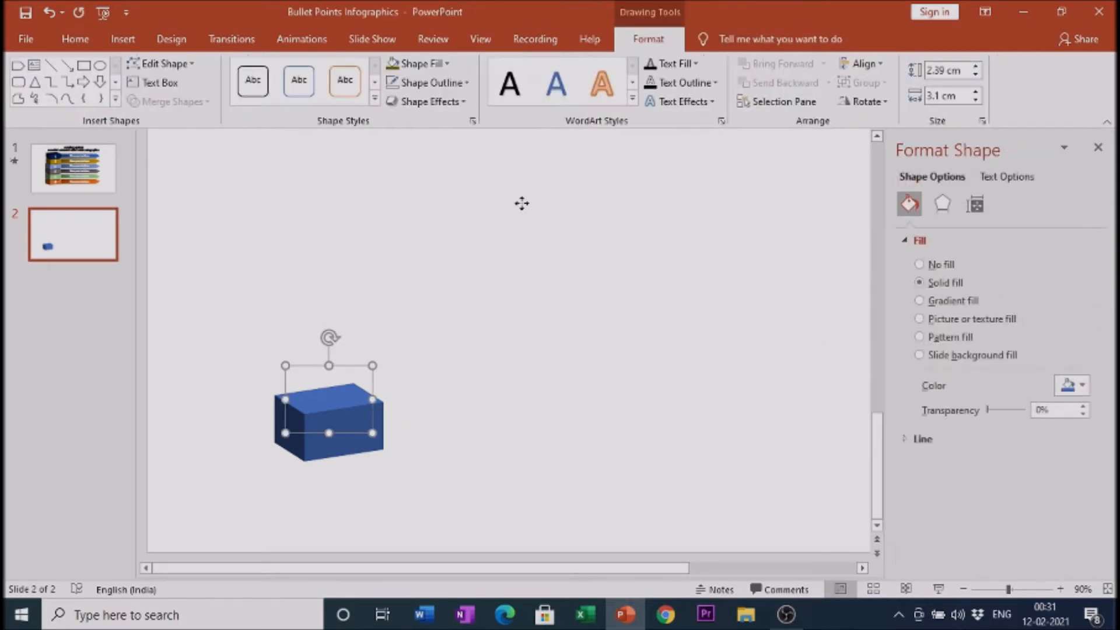
{"action": "left_click", "coordinate": [468, 83]}
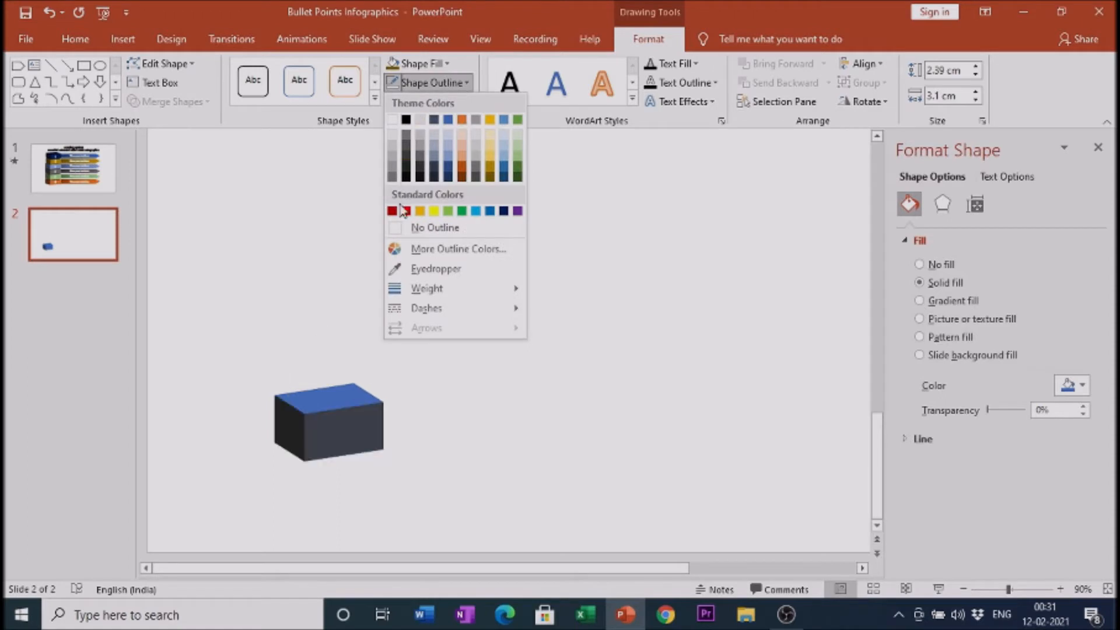
{"action": "left_click", "coordinate": [407, 228]}
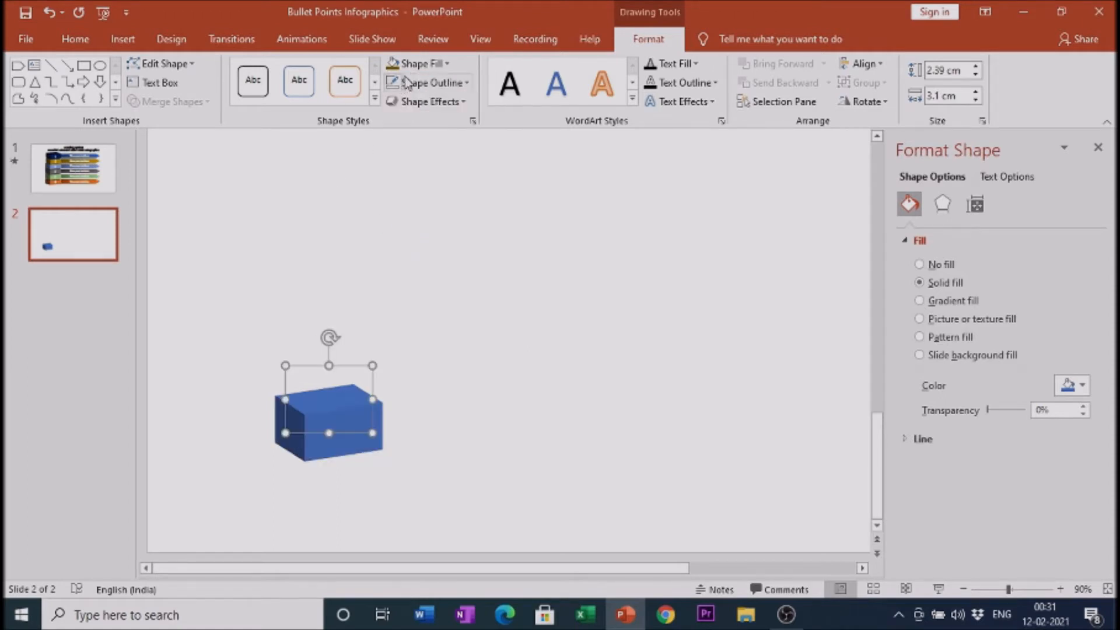
{"action": "left_click", "coordinate": [447, 64]}
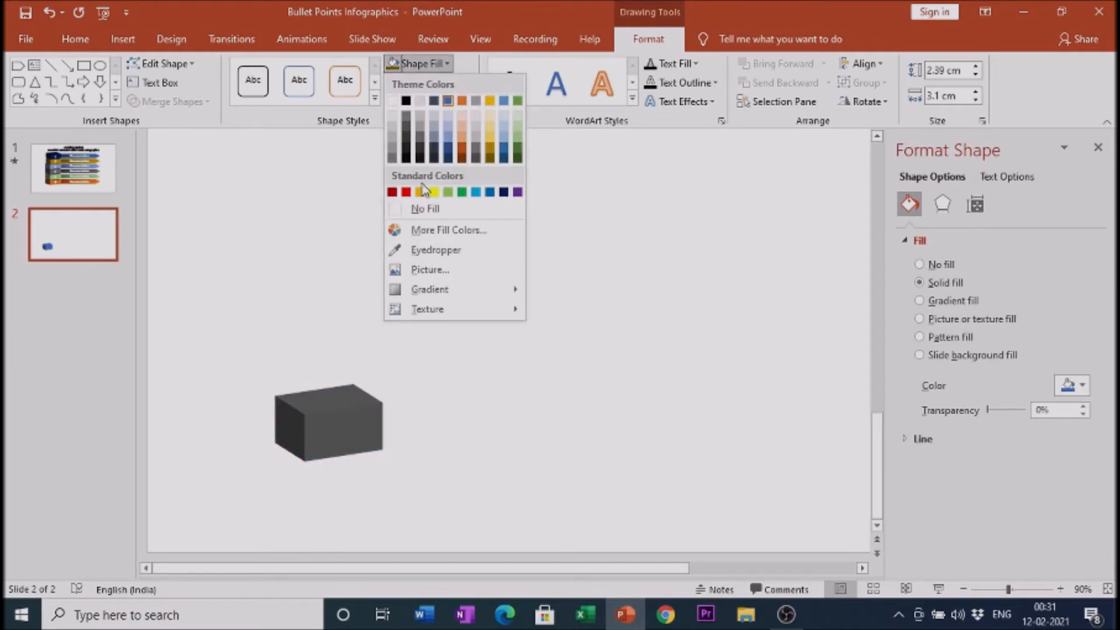
{"action": "left_click", "coordinate": [502, 193]}
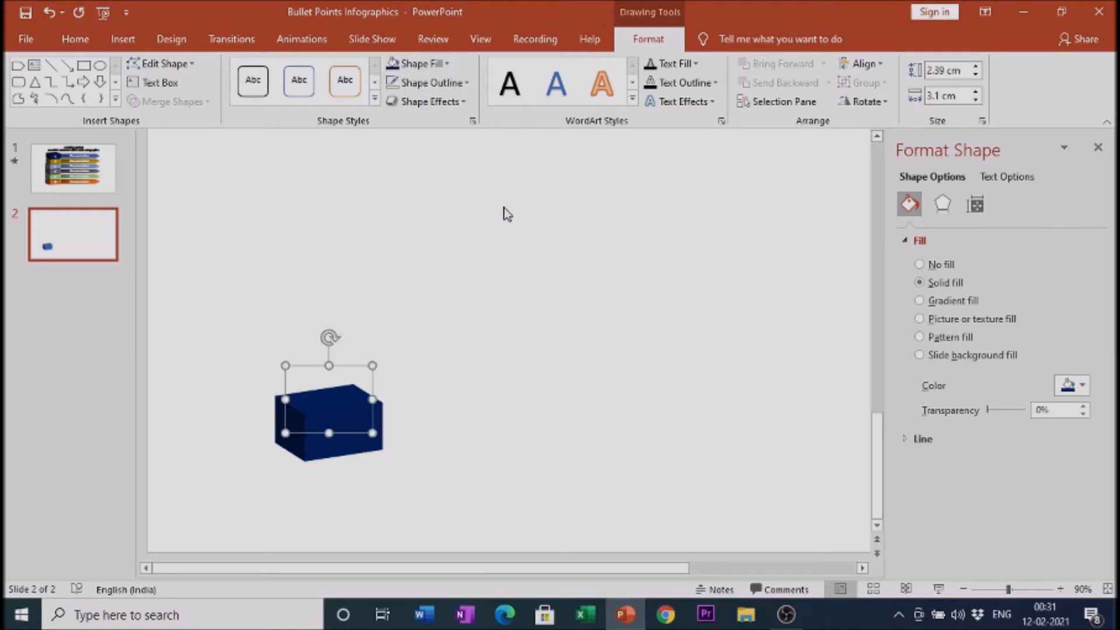
{"action": "left_click", "coordinate": [617, 425]}
Change the box's 3-D material to the dark-edged Special Effect option so its top face is shaded darker
{"action": "left_click", "coordinate": [310, 436]}
{"action": "left_click", "coordinate": [943, 205]}
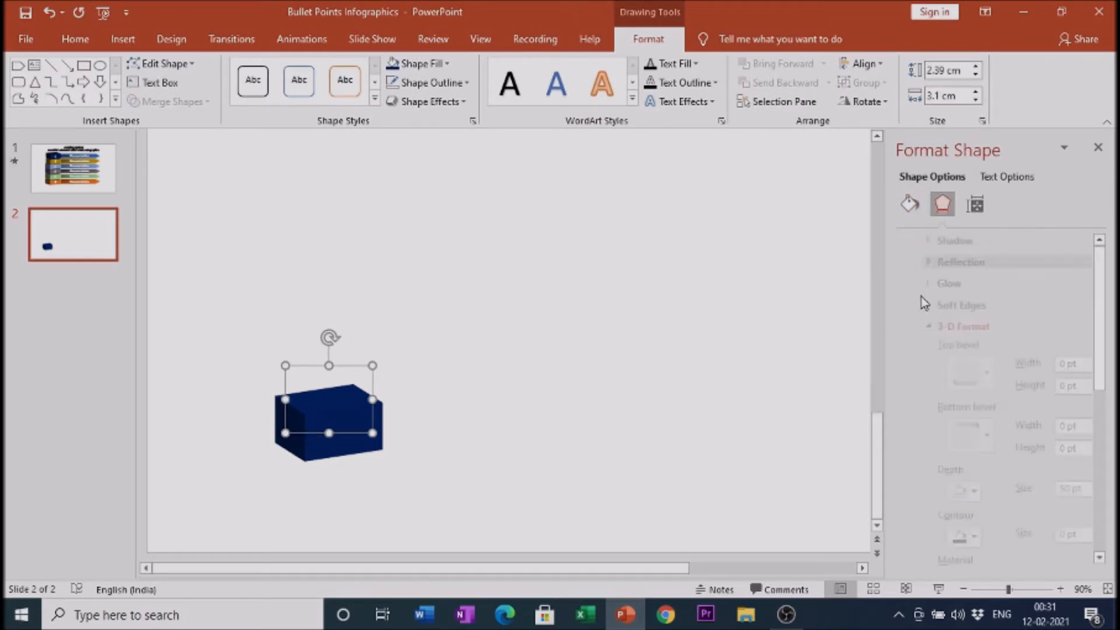
{"action": "left_click_drag", "start_coordinate": [1103, 380], "coordinate": [1104, 443]}
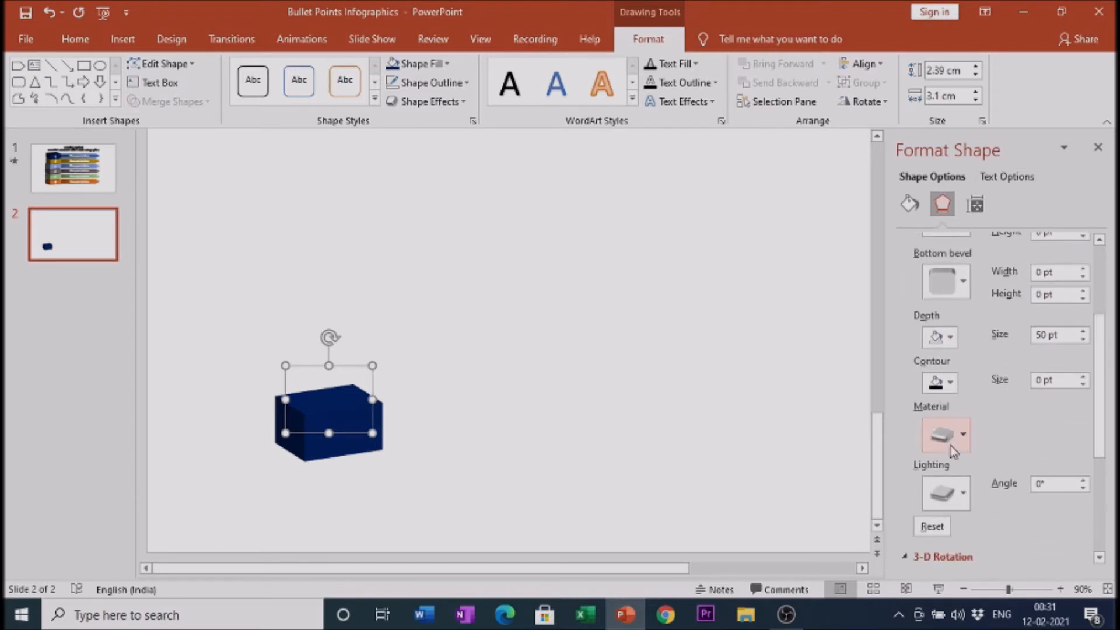
{"action": "left_click", "coordinate": [963, 444]}
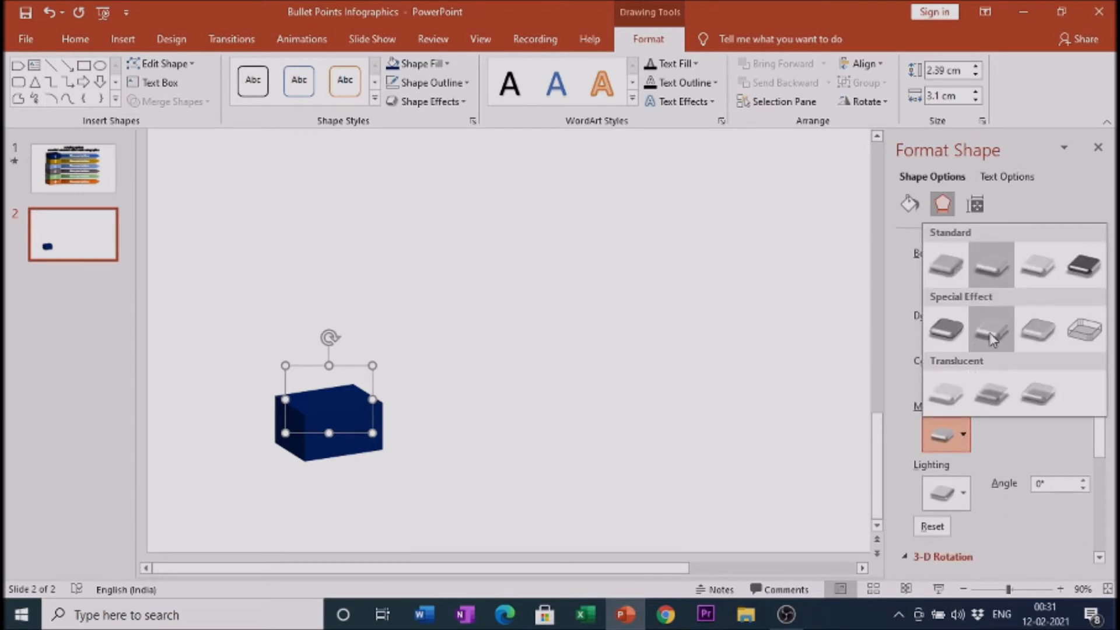
{"action": "left_click", "coordinate": [1083, 273]}
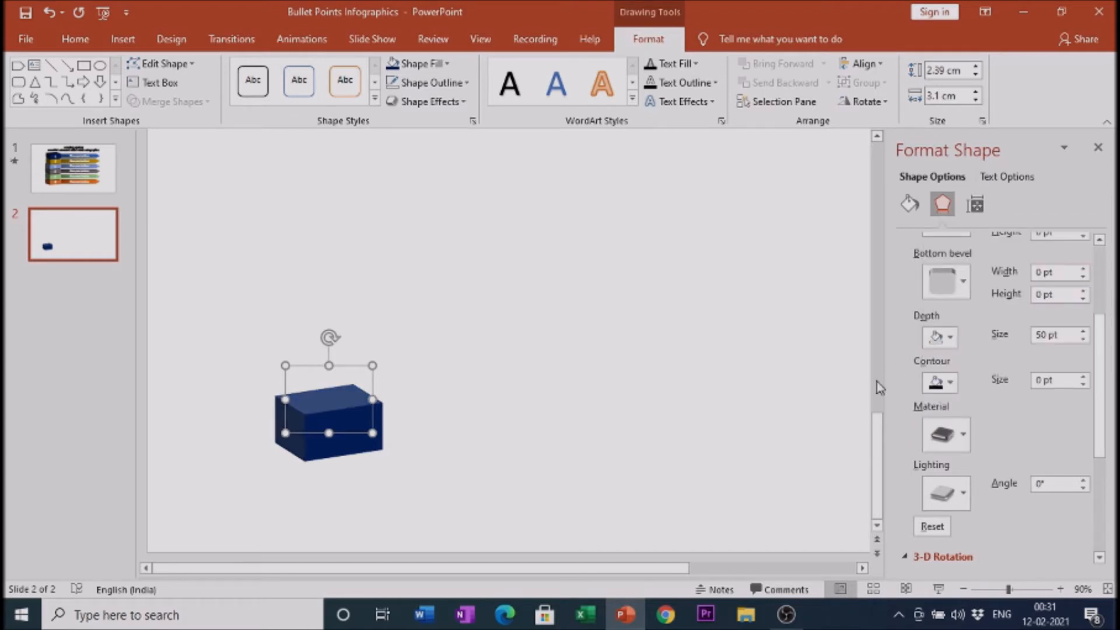
{"action": "left_click", "coordinate": [962, 435]}
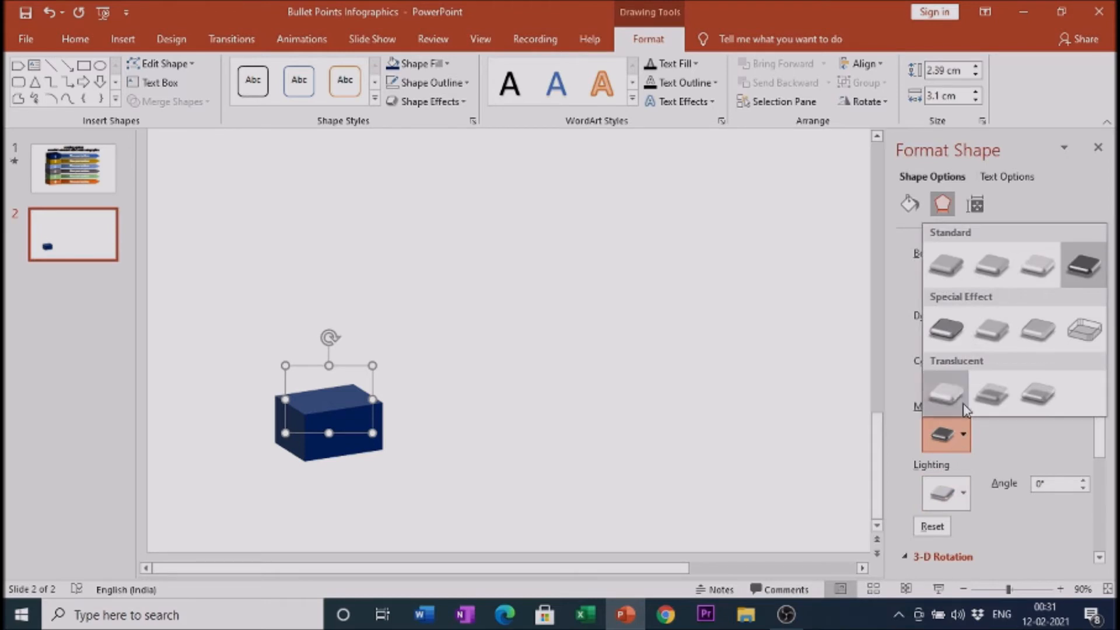
{"action": "left_click", "coordinate": [951, 338]}
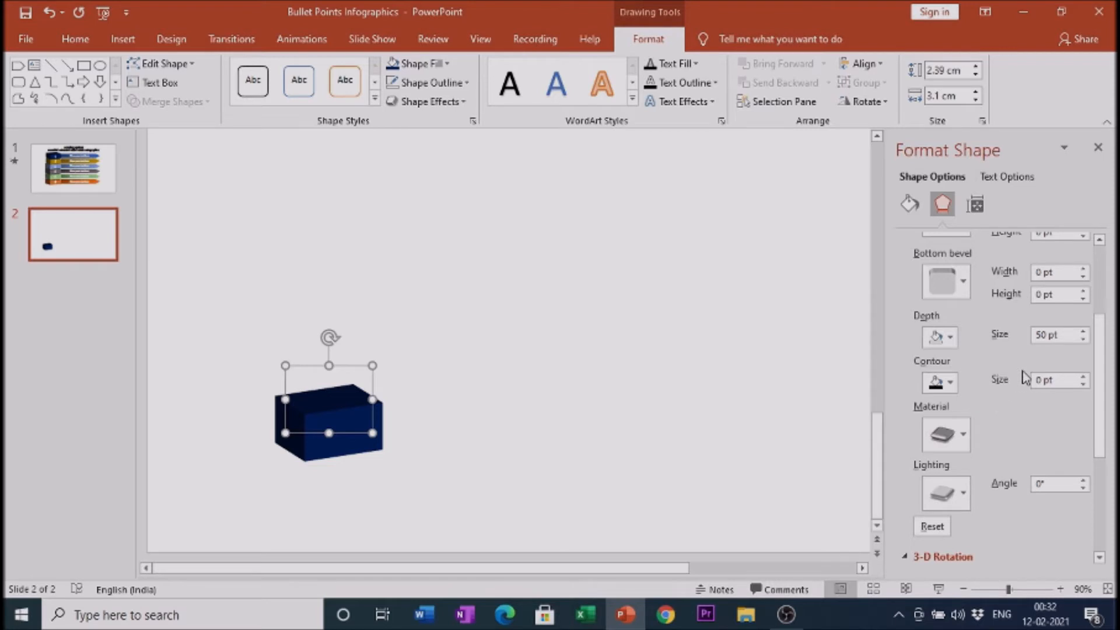
Tilt the box about the Y axis until its 3-D rotation is X 287.8°, Y 297.1° and Z 74.1°
{"action": "left_click_drag", "start_coordinate": [1099, 362], "coordinate": [1103, 314]}
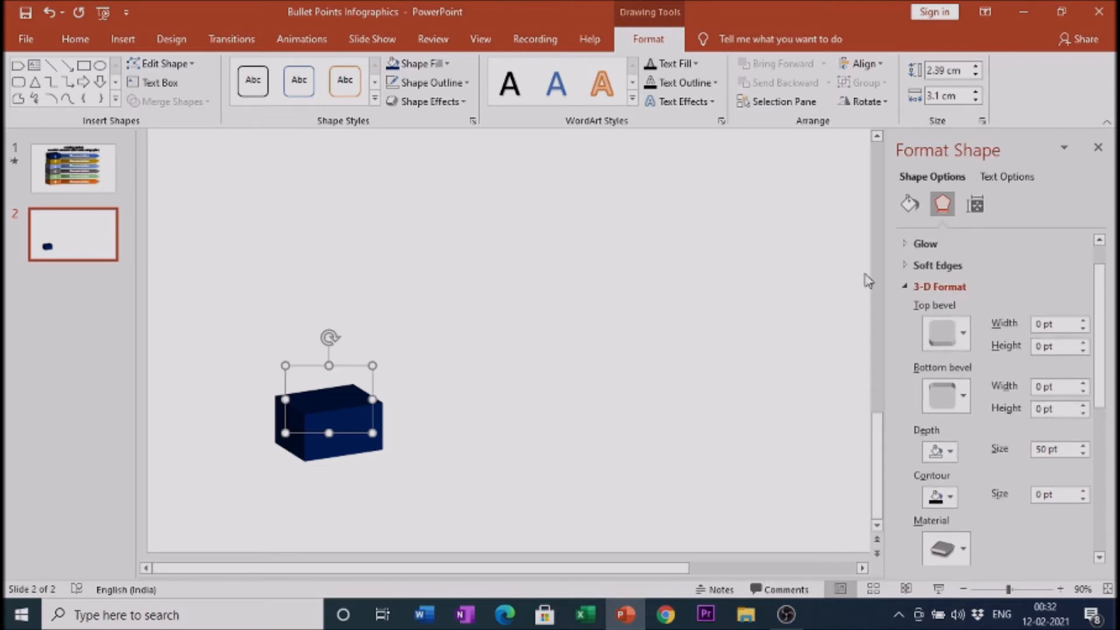
{"action": "left_click", "coordinate": [906, 288]}
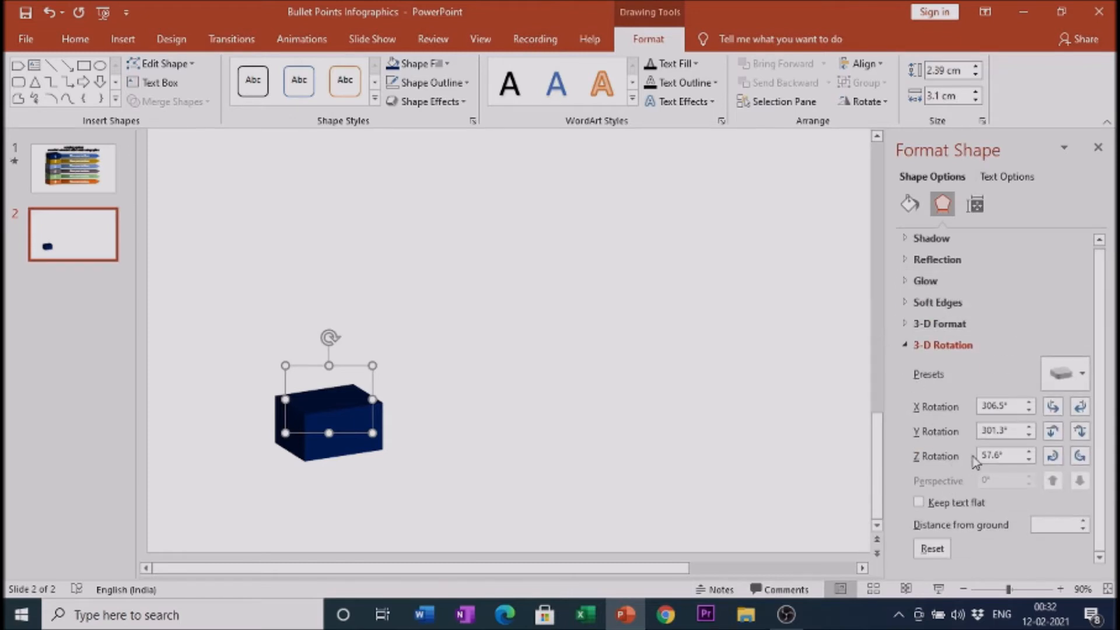
{"action": "left_click", "coordinate": [1079, 439]}
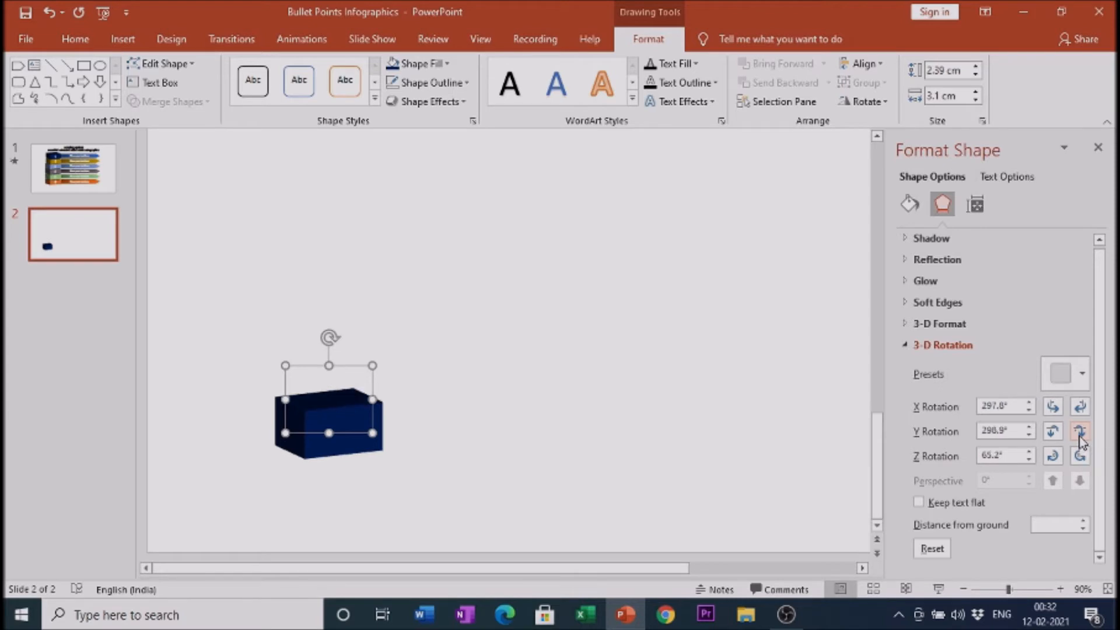
{"action": "left_click", "coordinate": [1079, 438]}
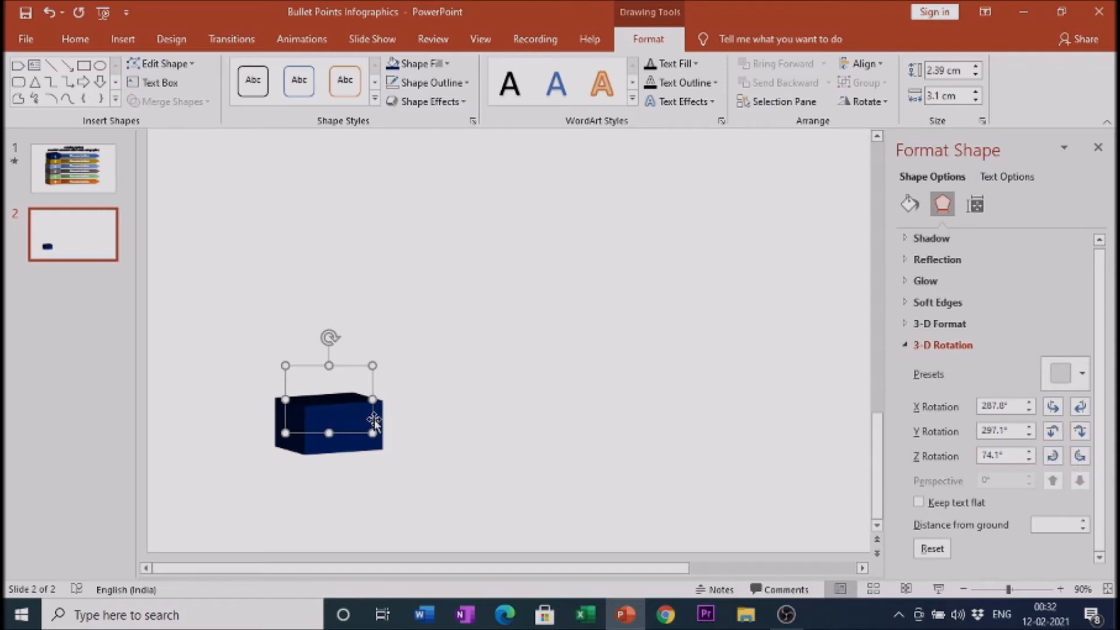
{"action": "left_click", "coordinate": [465, 426]}
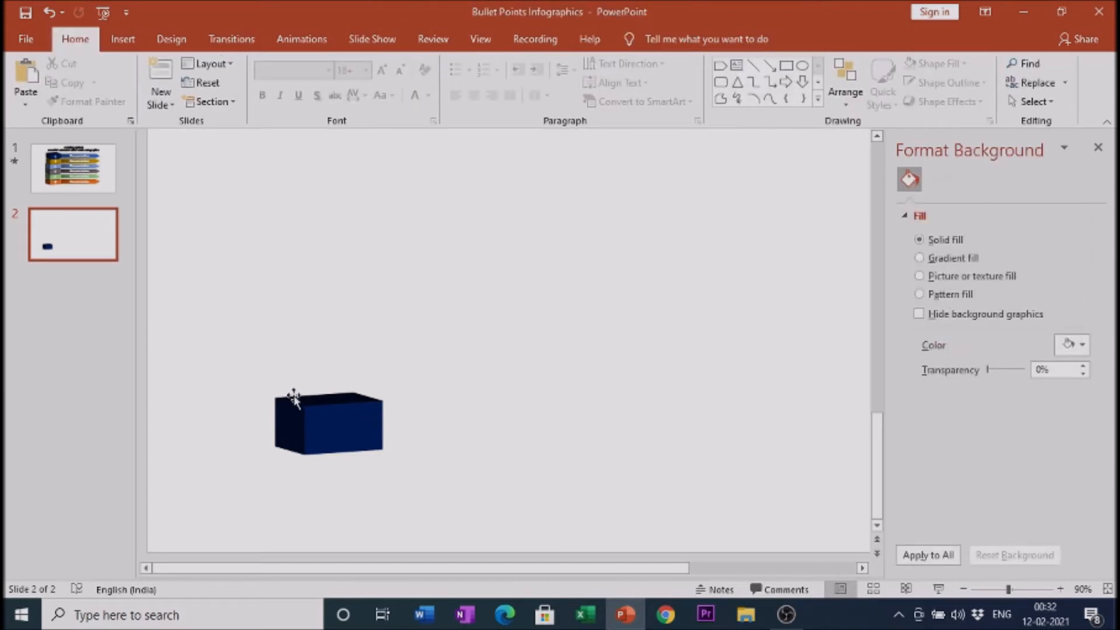
Draw a pentagon block arrow about 14.44 cm wide and 1.92 cm high, flush against the box's right edge
{"action": "left_click", "coordinate": [818, 99]}
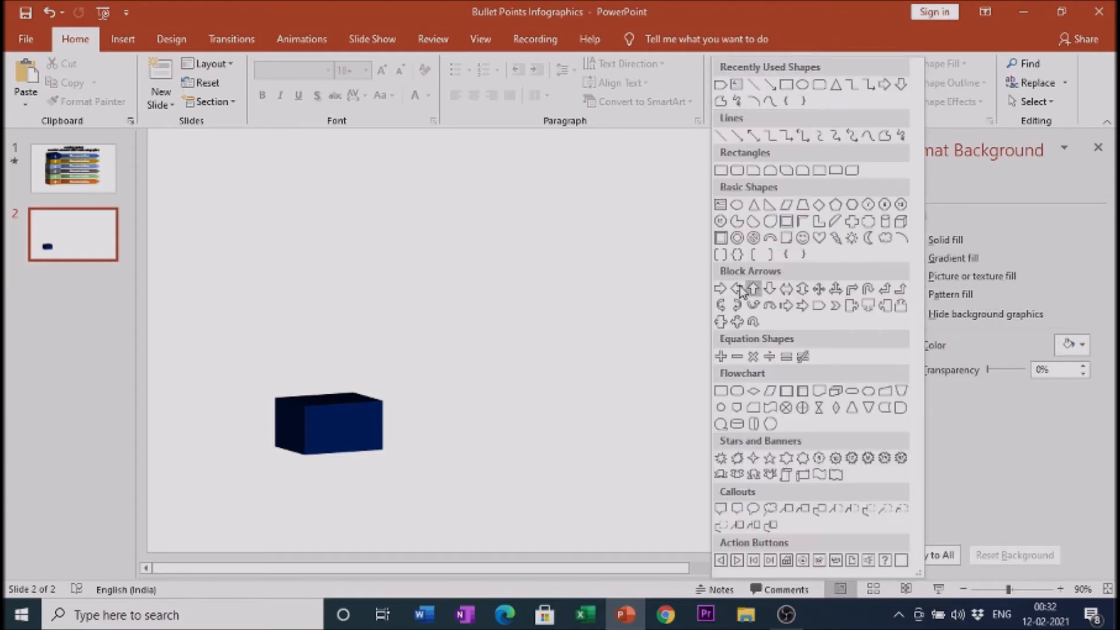
{"action": "left_click", "coordinate": [819, 305]}
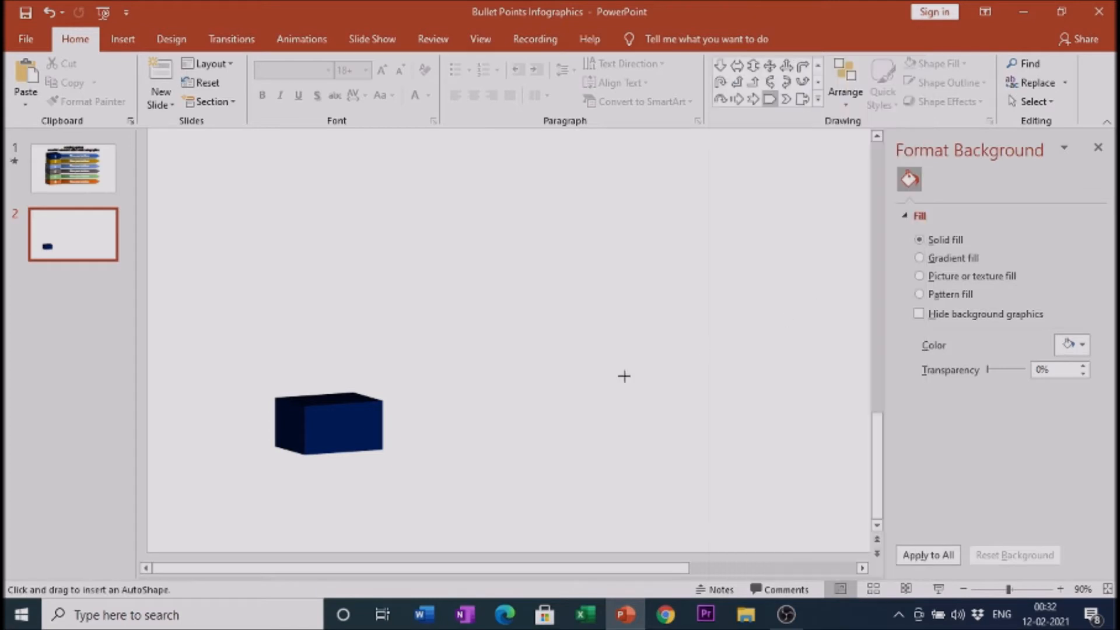
{"action": "left_click_drag", "start_coordinate": [394, 410], "coordinate": [795, 463]}
{"action": "mouse_move", "coordinate": [604, 452]}
{"action": "left_mouse_down"}
{"action": "mouse_move", "coordinate": [570, 435]}
{"action": "mouse_move", "coordinate": [594, 438]}
{"action": "left_mouse_up"}
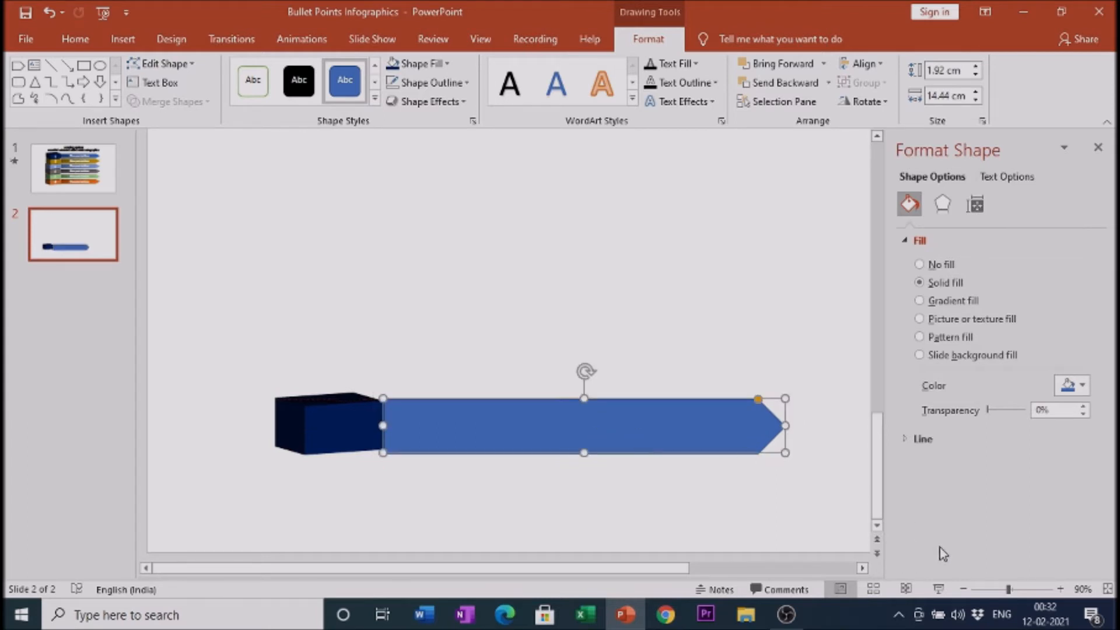
Reduce the pentagon arrow's height to 1.75 cm so it matches the adjoining edge of the box
{"action": "left_click", "coordinate": [1061, 590]}
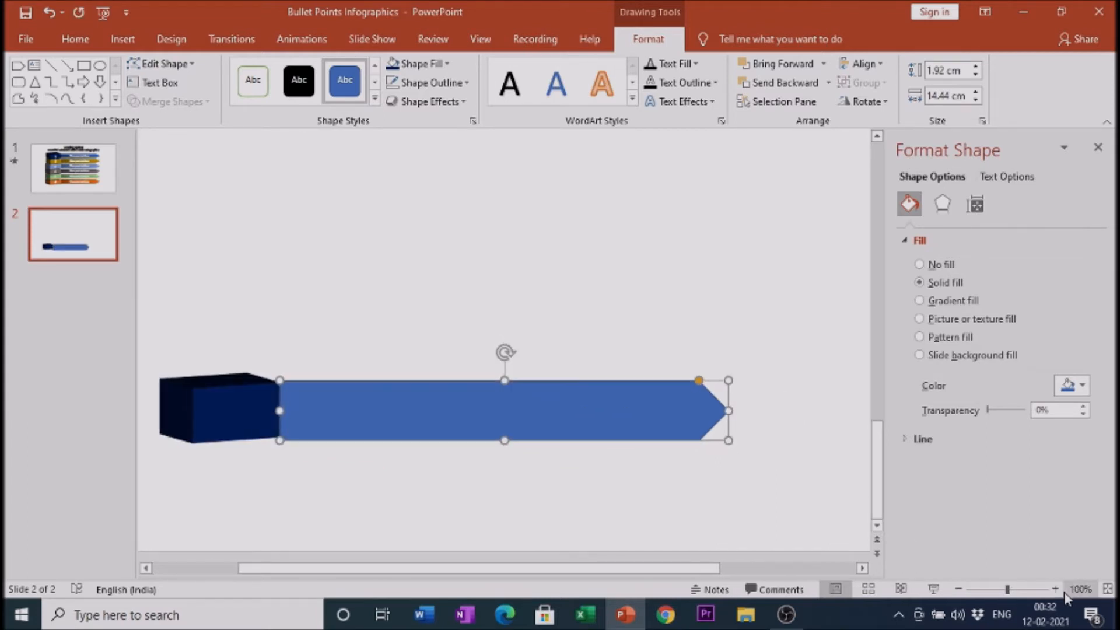
{"action": "left_click_drag", "start_coordinate": [504, 439], "coordinate": [504, 437]}
{"action": "left_click_drag", "start_coordinate": [506, 379], "coordinate": [504, 395]}
{"action": "left_click", "coordinate": [575, 524]}
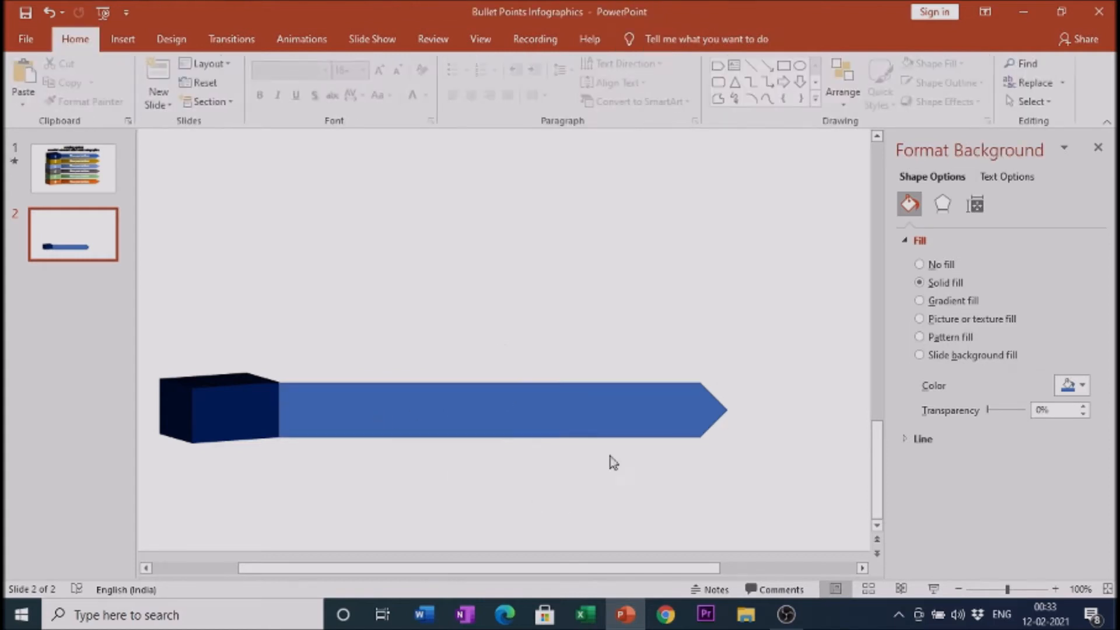
{"action": "left_click", "coordinate": [478, 414]}
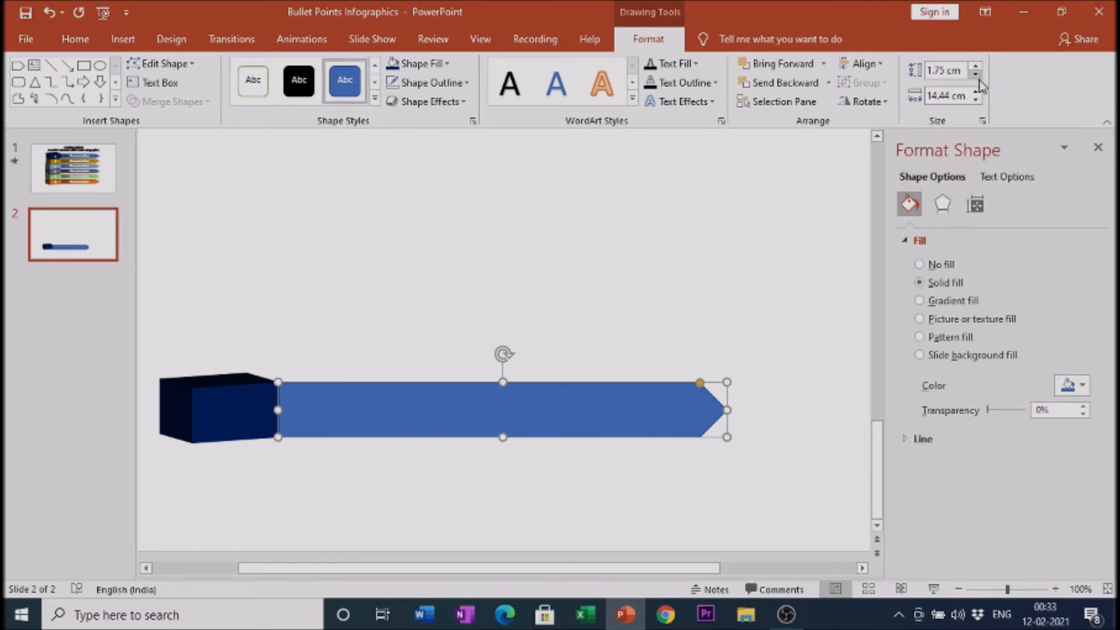
{"action": "left_click", "coordinate": [653, 513]}
Fill the pentagon arrow with the same dark blue as the box and remove its outline
{"action": "left_click", "coordinate": [612, 418]}
{"action": "left_click", "coordinate": [394, 67]}
{"action": "left_click", "coordinate": [469, 85]}
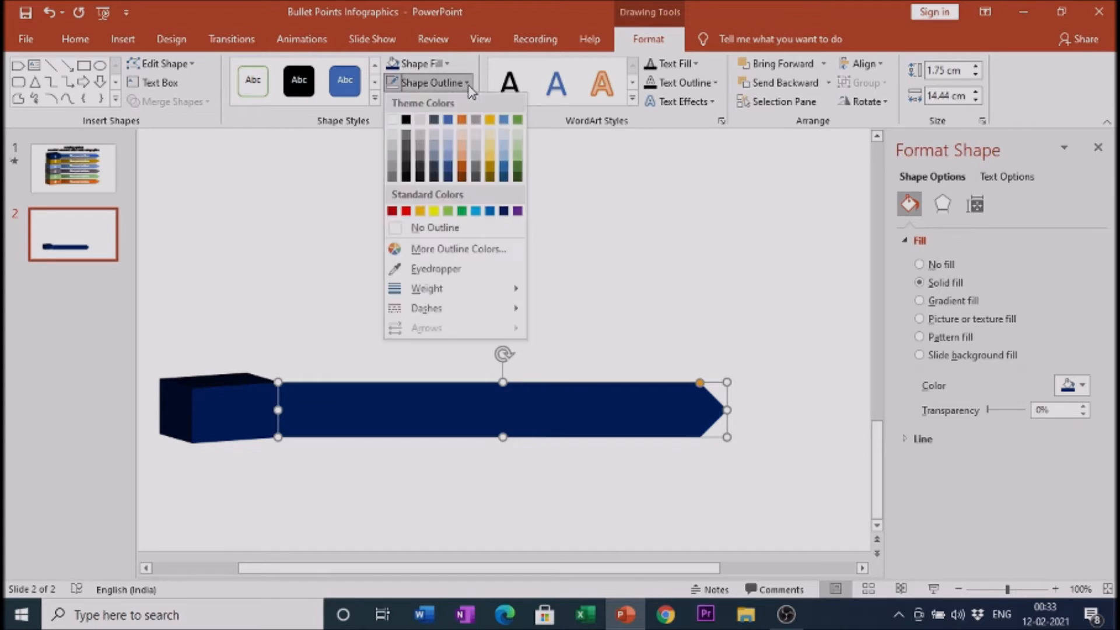
{"action": "left_click", "coordinate": [433, 228]}
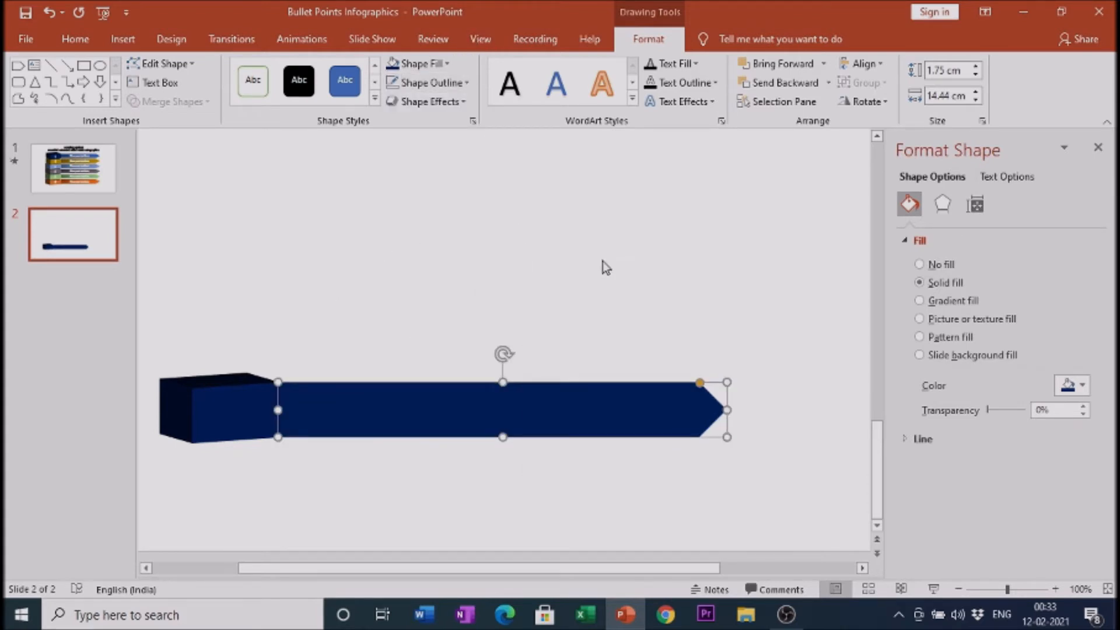
Stretch the pentagon arrow to 17.19 cm wide with a longer point and fill it with a 0° linear gradient from dark to lighter blue
{"action": "left_click_drag", "start_coordinate": [699, 383], "coordinate": [812, 414]}
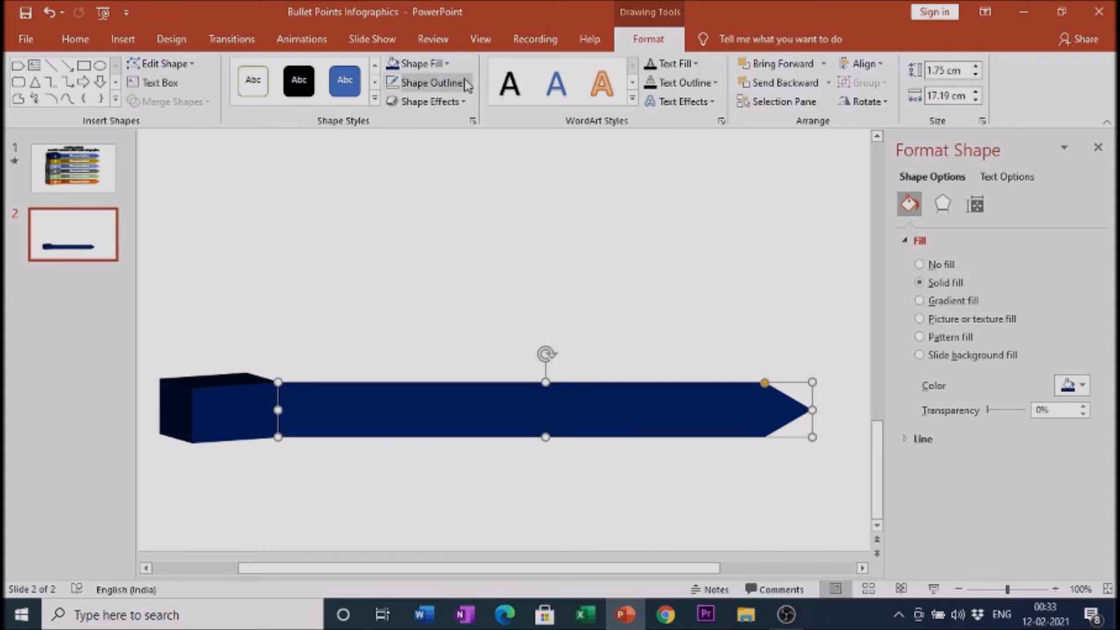
{"action": "left_click", "coordinate": [447, 64]}
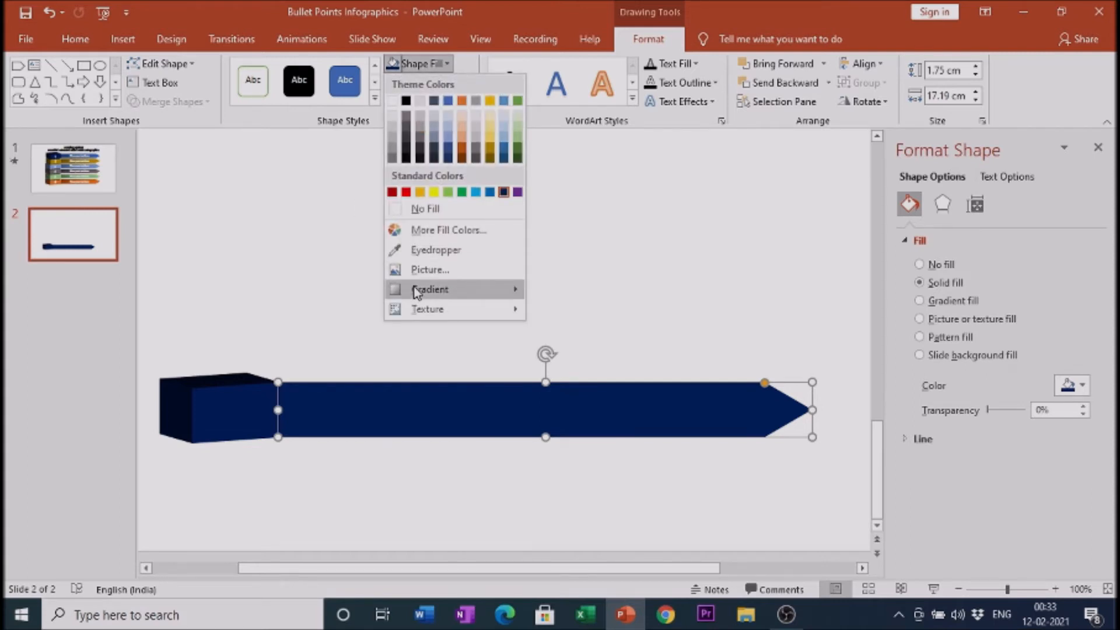
{"action": "mouse_move", "coordinate": [417, 291]}
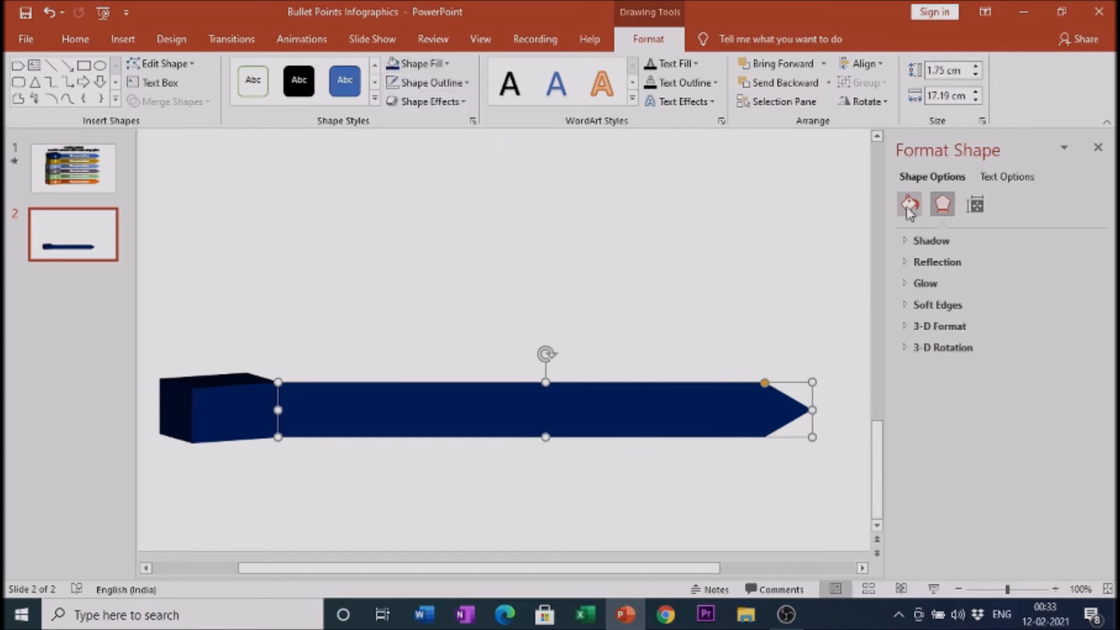
{"action": "left_click", "coordinate": [909, 203]}
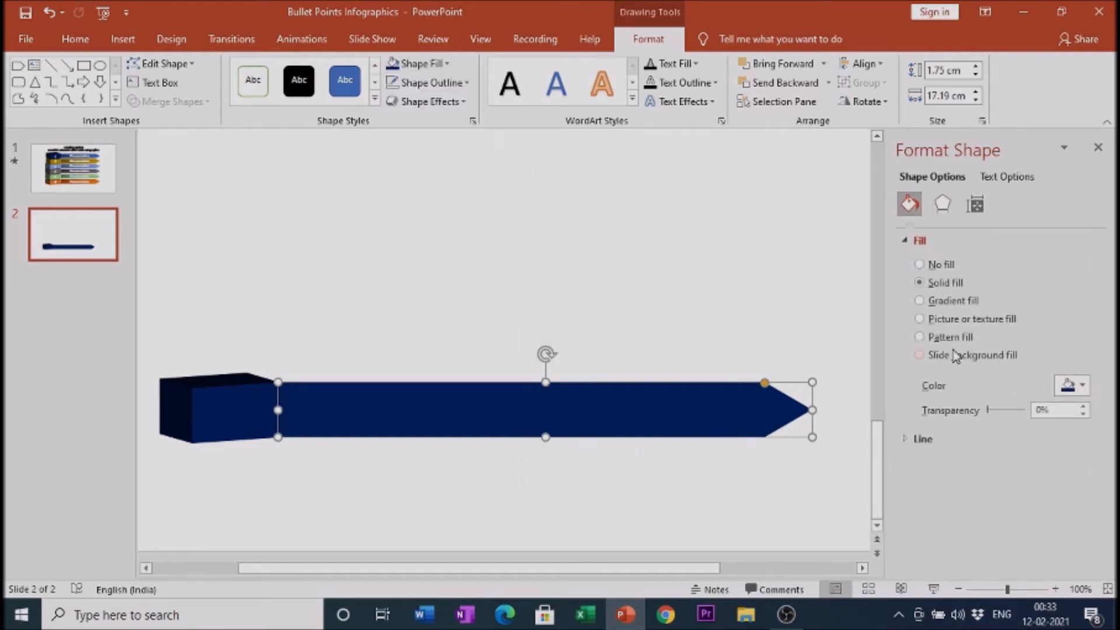
{"action": "left_click", "coordinate": [920, 301]}
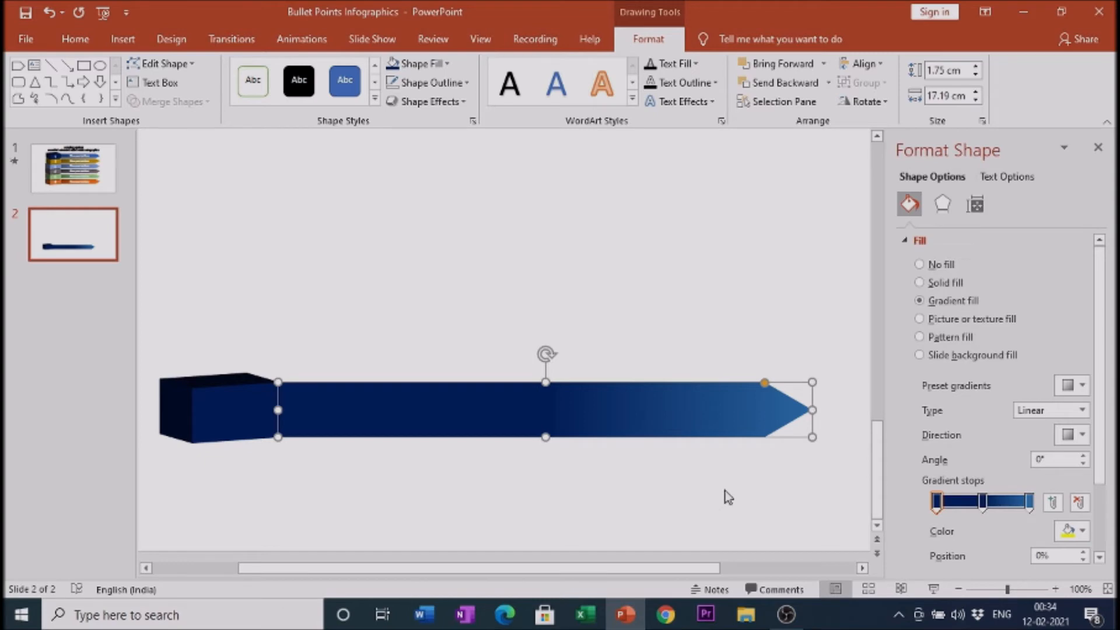
{"action": "left_click", "coordinate": [617, 482]}
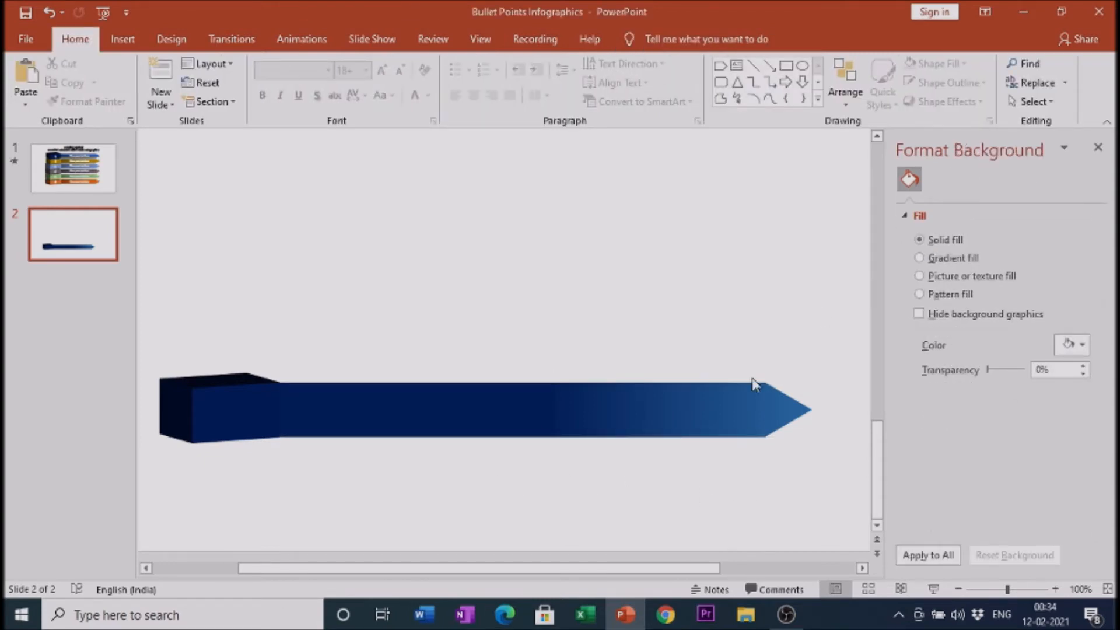
{"action": "key", "text": "ctrl+z"}
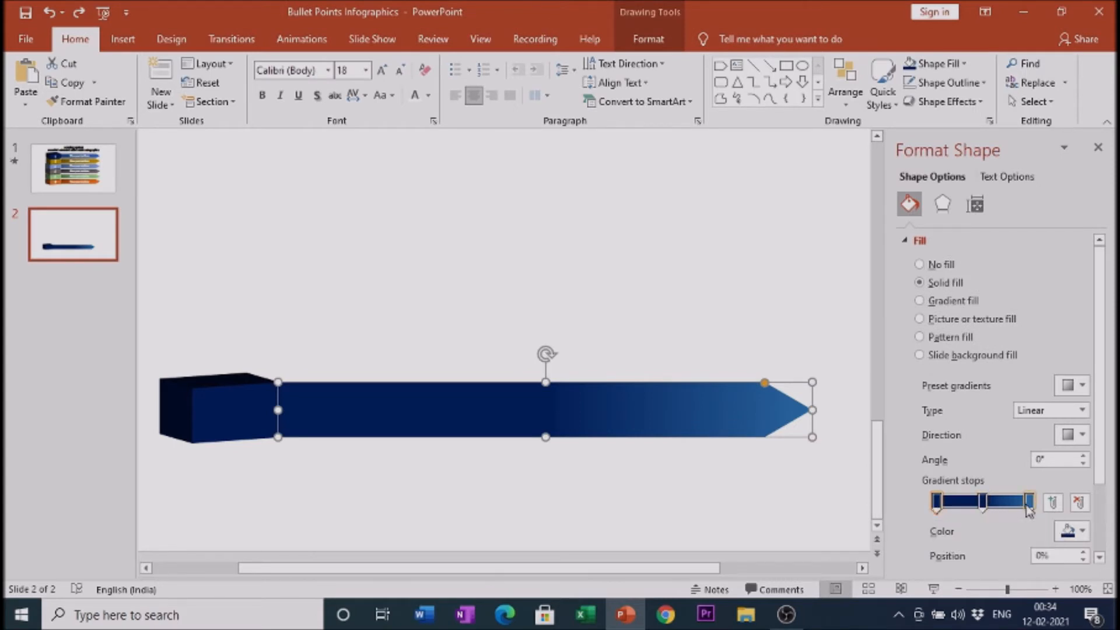
{"action": "left_click", "coordinate": [546, 518]}
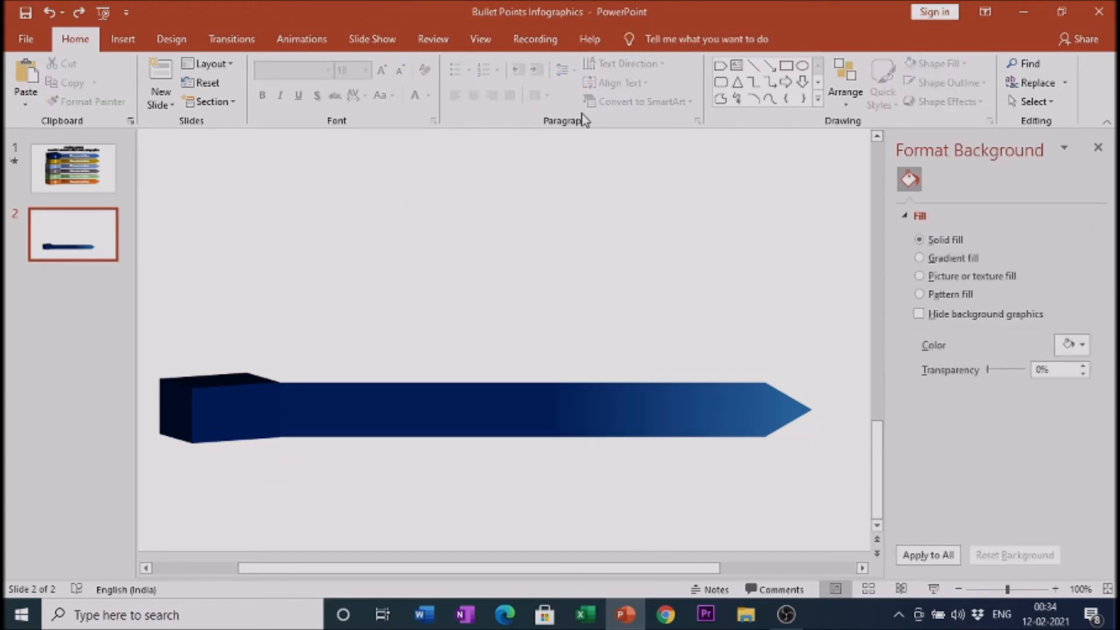
Add a text box containing the number 6 in the empty area above the pentagon arrow
{"action": "left_click", "coordinate": [737, 66]}
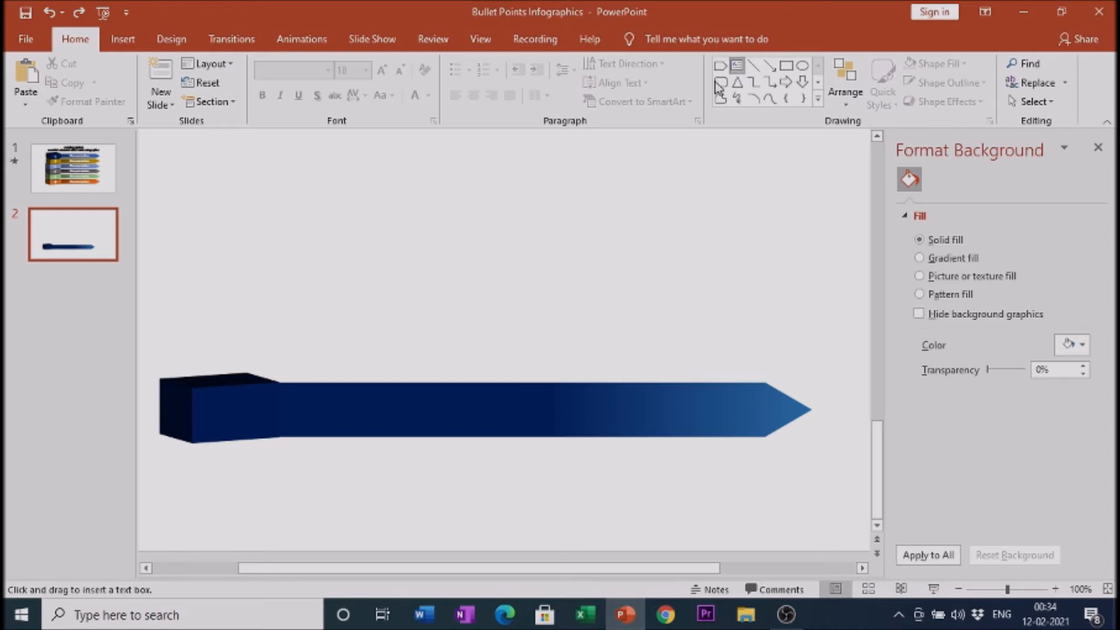
{"action": "left_click", "coordinate": [533, 254]}
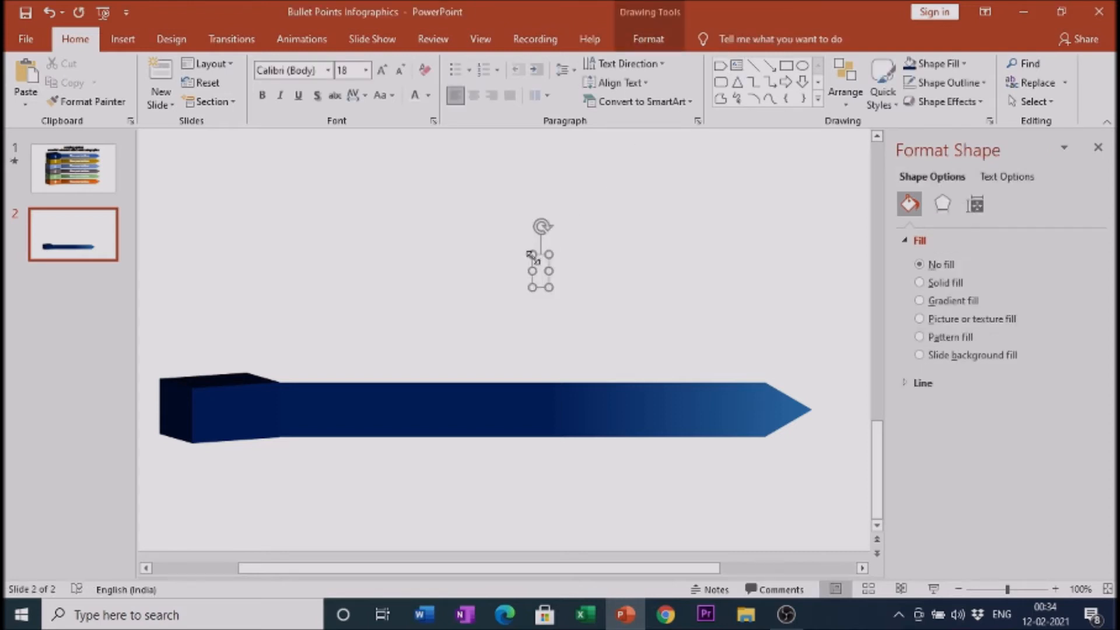
{"action": "type", "text": "6"}
Format the number 6 in Britannic Bold and enlarge it to 40 pt
{"action": "key", "text": "ctrl+a"}
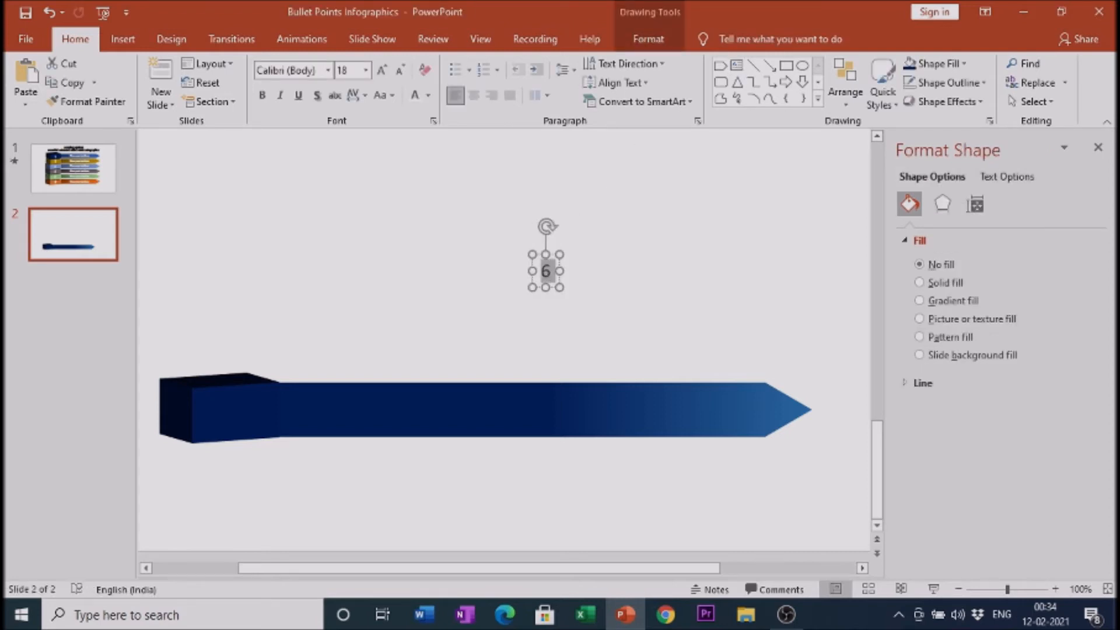
{"action": "left_click", "coordinate": [328, 70]}
{"action": "left_click", "coordinate": [307, 189]}
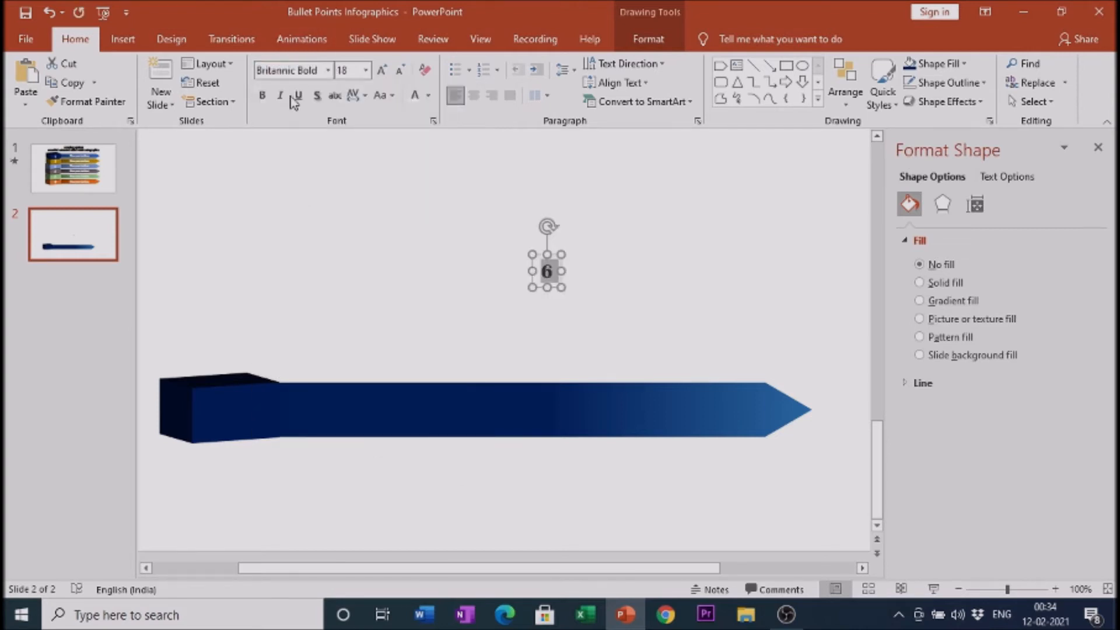
{"action": "left_click", "coordinate": [382, 70]}
{"action": "left_click", "coordinate": [382, 70]}
{"action": "left_click", "coordinate": [382, 70]}
{"action": "left_click", "coordinate": [382, 70]}
{"action": "left_click", "coordinate": [382, 70]}
{"action": "left_click", "coordinate": [382, 70]}
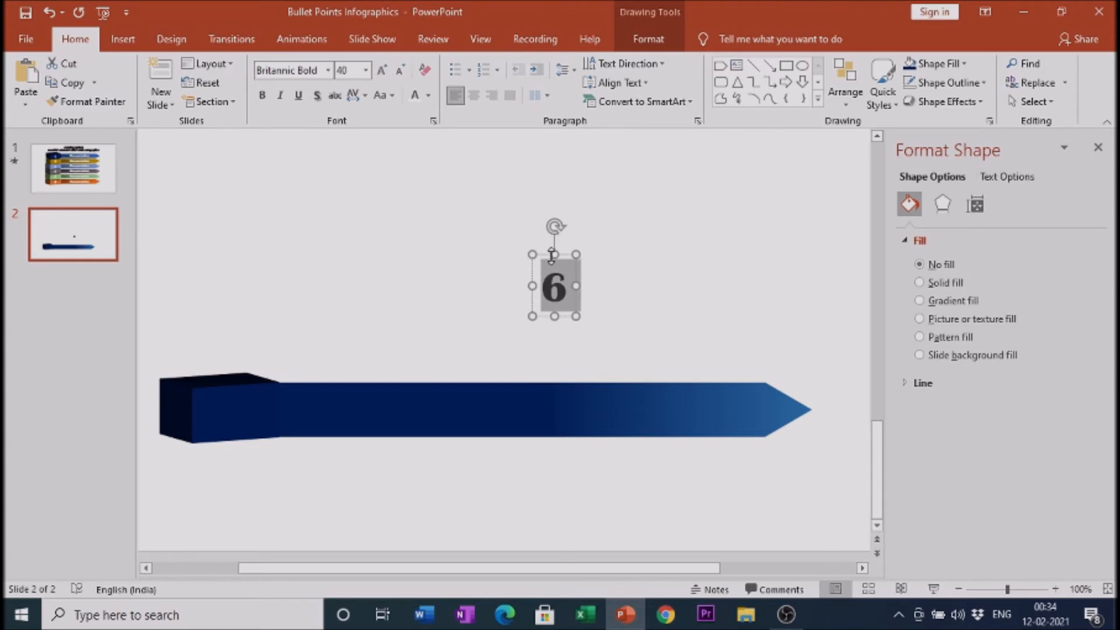